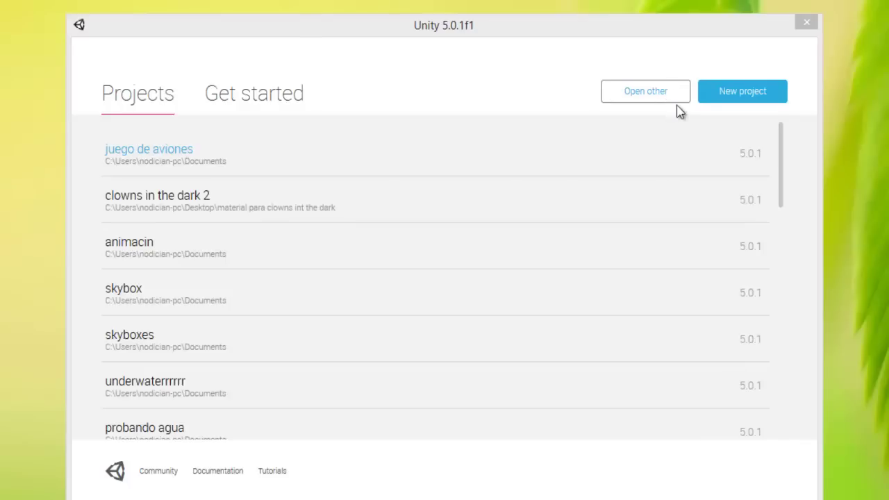
Start a new 3D project and name it 'aviones'.
left_click(736, 99)
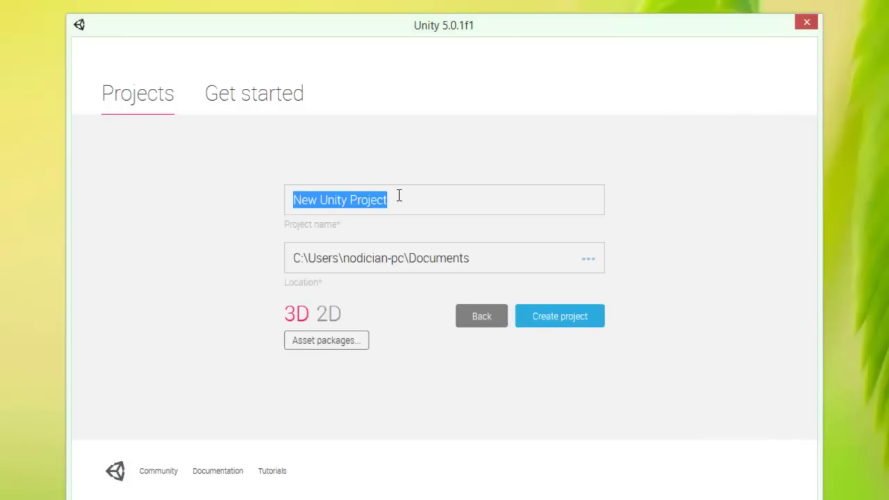
type("aviones")
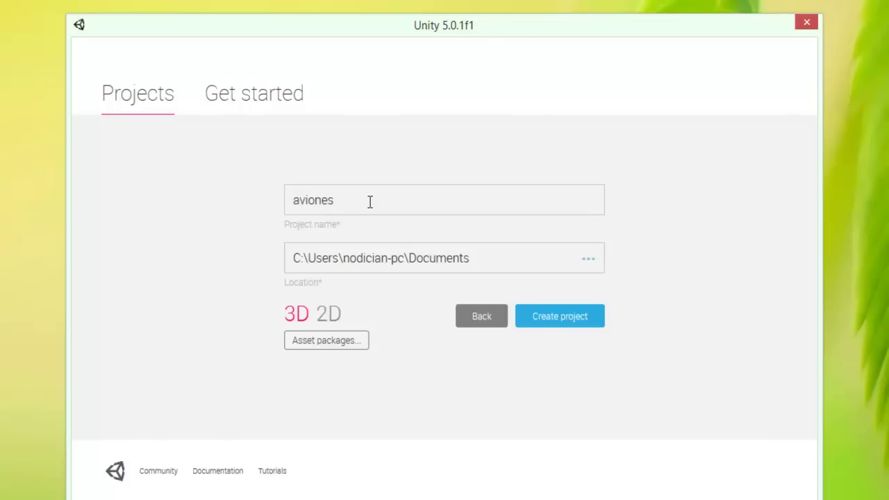
Tick the Cameras, Characters, CrossPlatformInput, Effects and Environment asset packages.
left_click(345, 345)
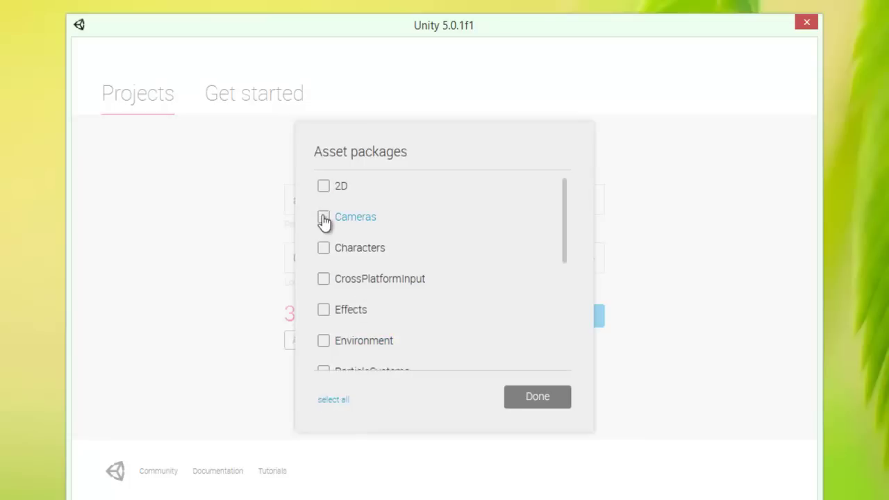
left_click(323, 217)
left_click(323, 248)
left_click(323, 278)
left_click(323, 310)
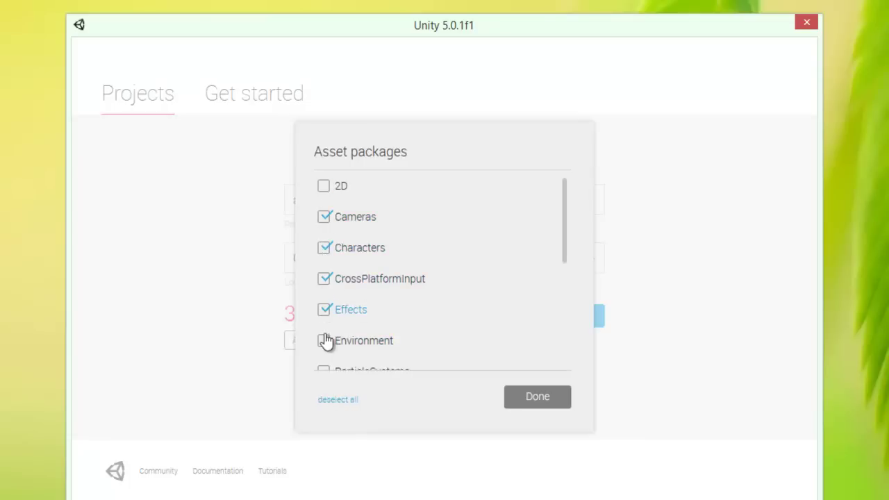
left_click(324, 340)
Also tick the ParticleSystems, Prototyping, Utility and Vehicles packages.
scroll(327, 316, "down", 1)
left_click(326, 331)
scroll(331, 332, "down", 2)
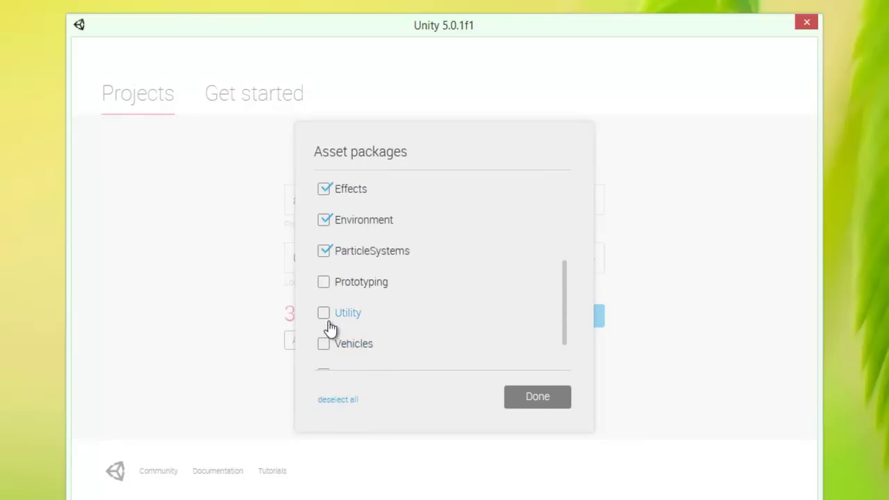
left_click(325, 282)
left_click(323, 314)
scroll(327, 319, "down", 1)
left_click(324, 302)
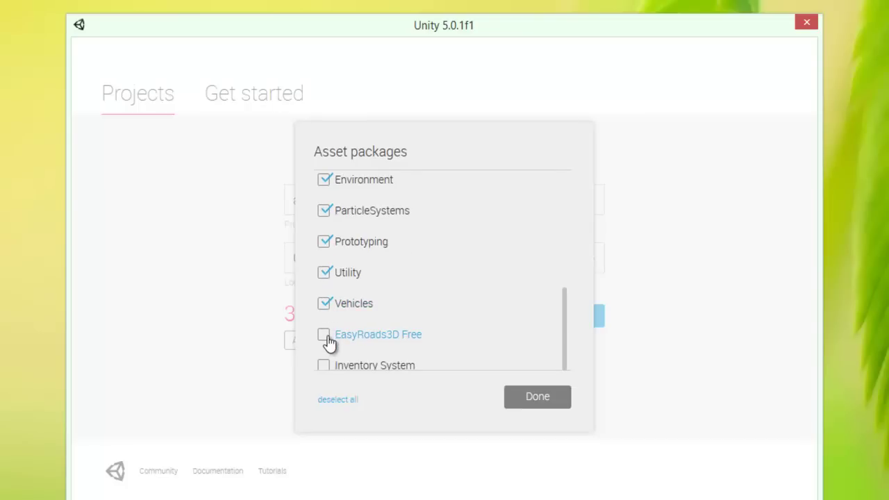
Leave EasyRoads3D Free and Inventory System unticked and confirm the nine packages.
left_click(326, 339)
scroll(326, 341, "down", 1)
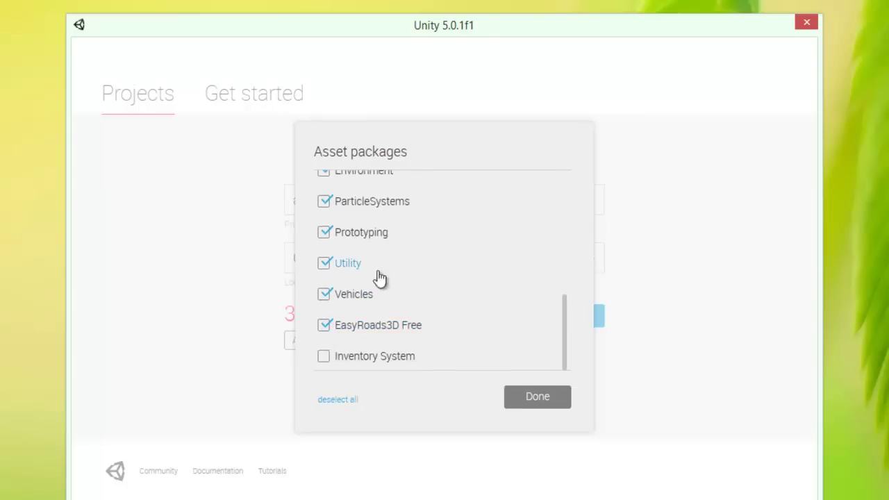
left_click(325, 327)
left_click(337, 362)
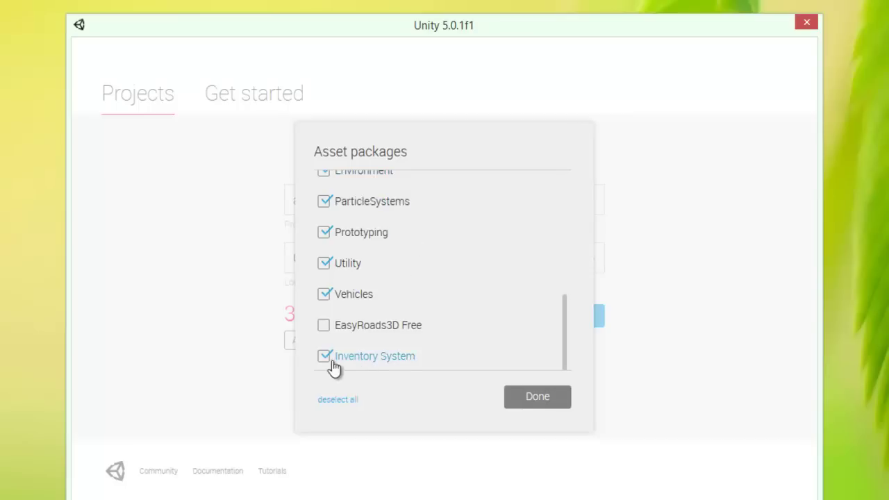
left_click(323, 358)
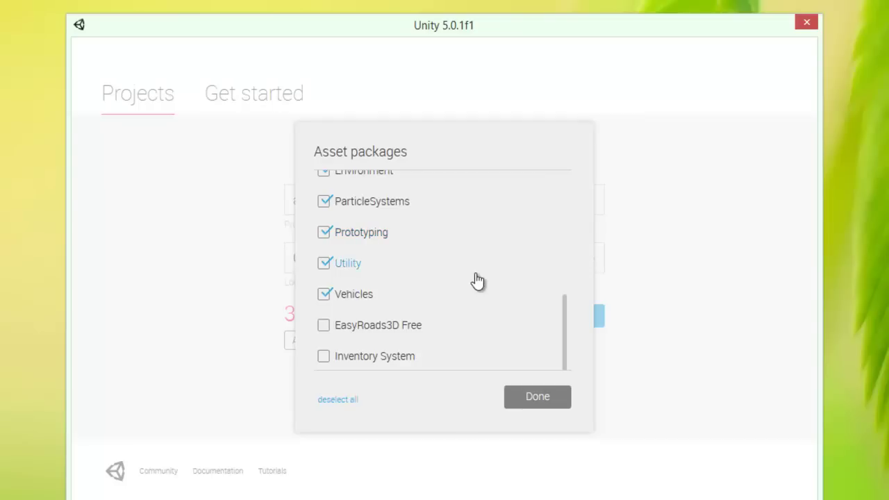
left_click(546, 399)
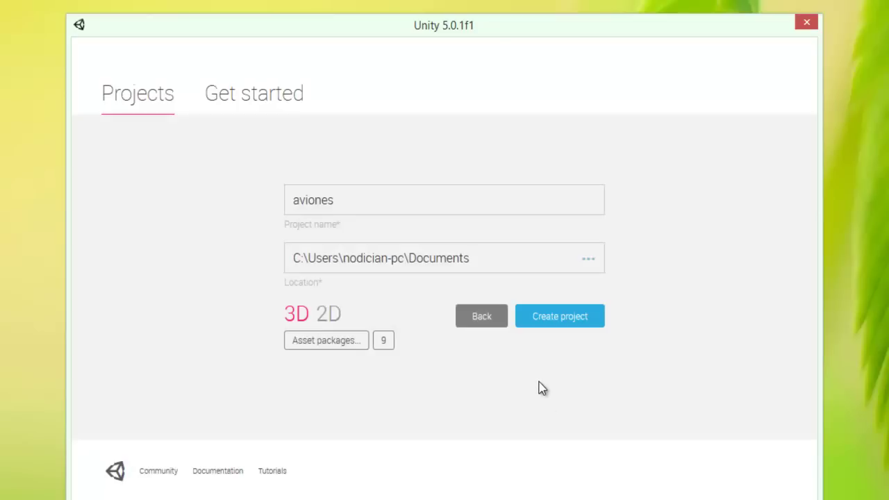
Create the aviones project with its standard assets, then bring up Google in the browser.
left_click(531, 325)
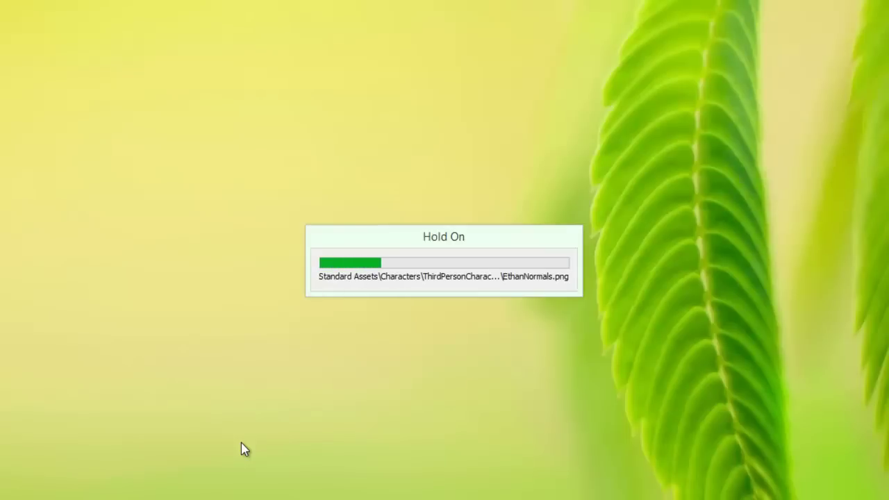
left_click_drag(243, 446, 694, 135)
left_click_drag(659, 171, 702, 144)
left_click_drag(780, 108, 147, 397)
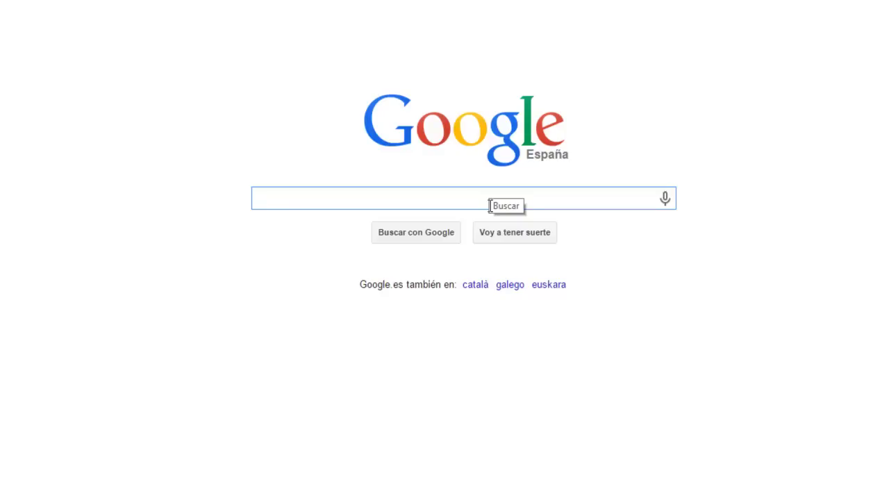
Search Google for 'tf3dm' and go to the 'TF3DM - 3D Models for free' site.
type("t")
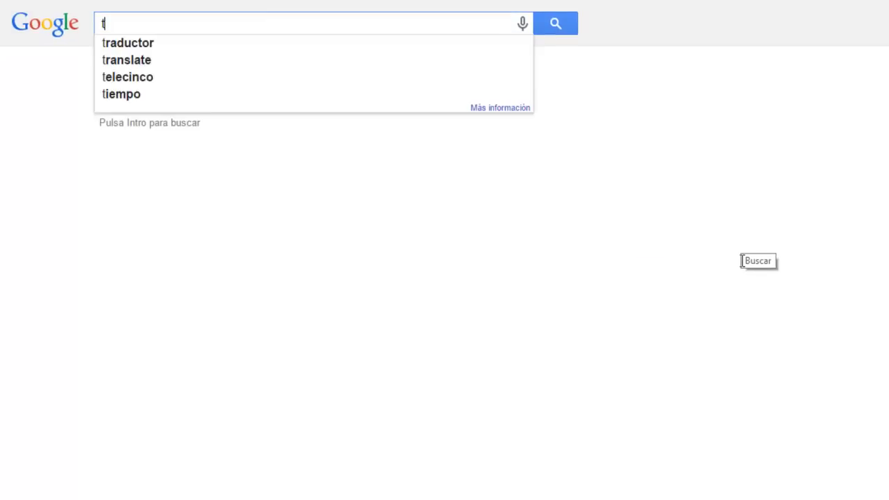
type("f3dm")
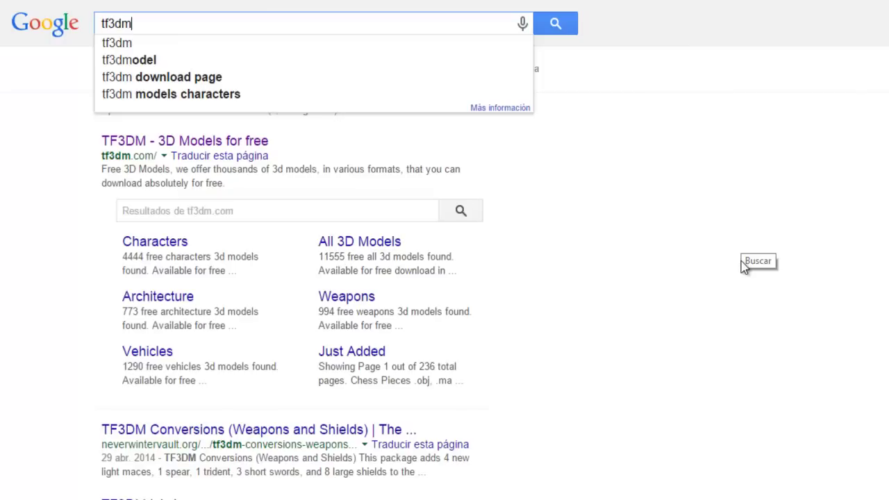
left_click(245, 144)
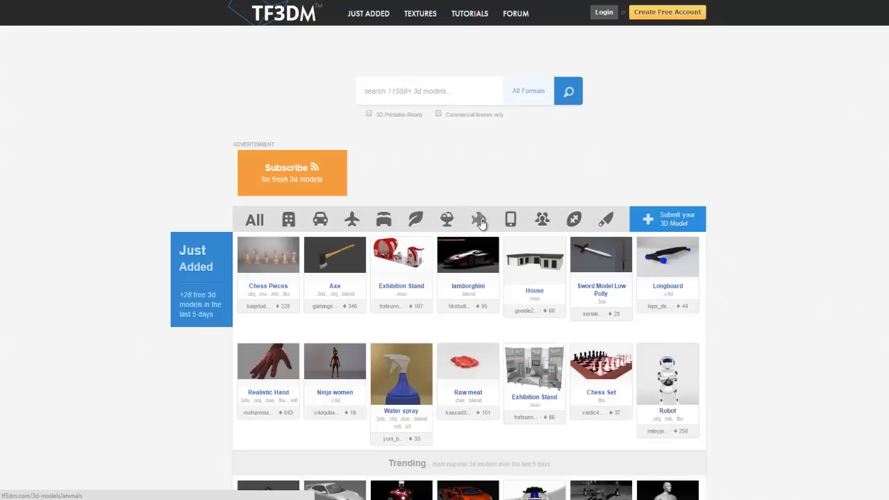
Open TF3DM's aircraft category and look through the grid of plane models.
left_click(354, 222)
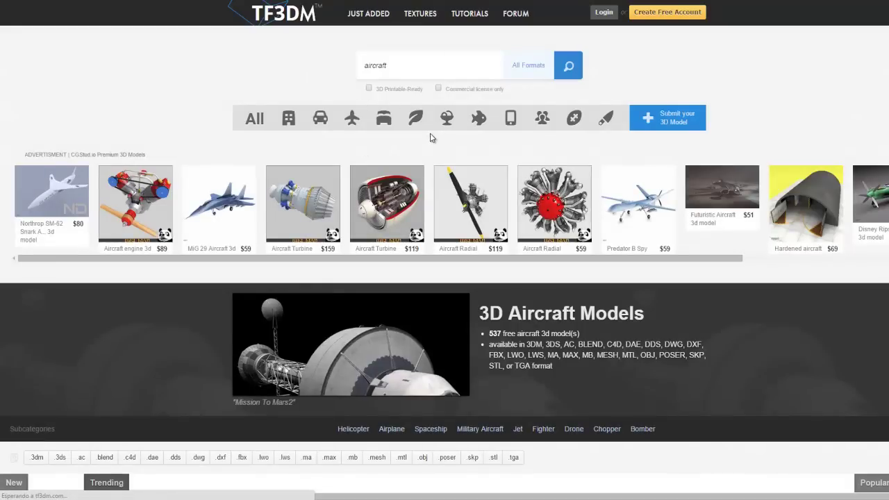
scroll(430, 138, "down", 5)
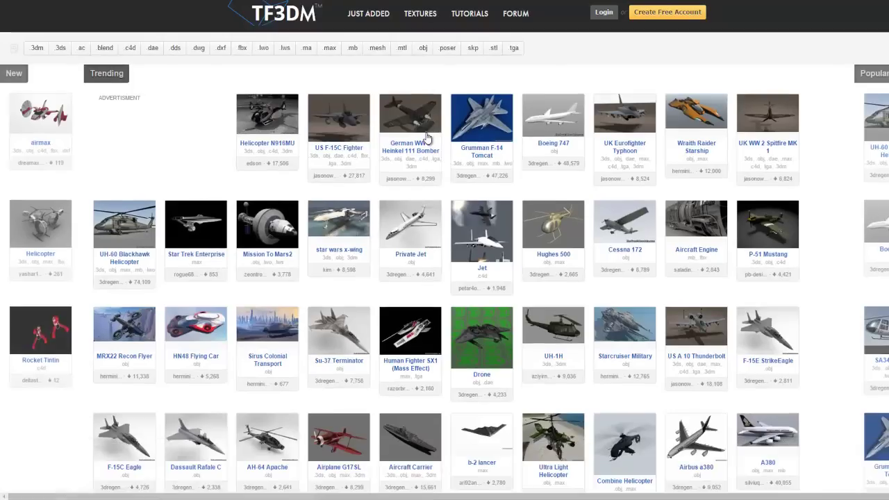
scroll(449, 132, "down", 9)
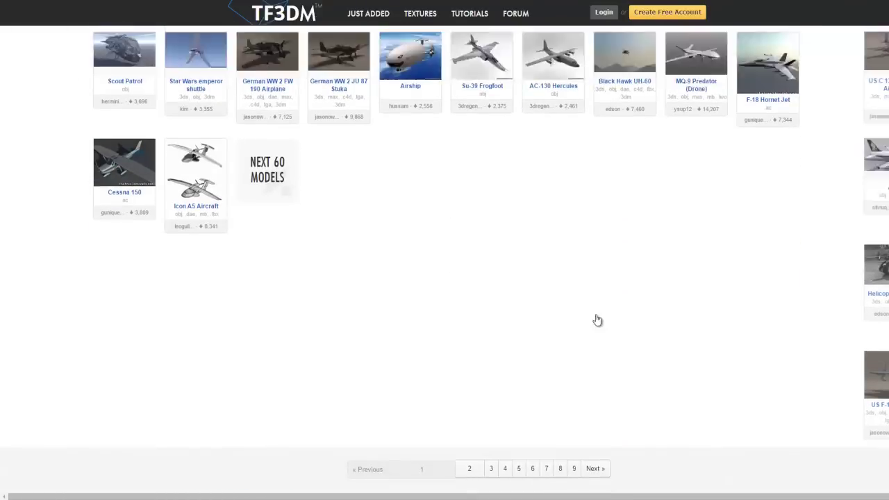
scroll(595, 318, "up", 6)
scroll(595, 318, "up", 3)
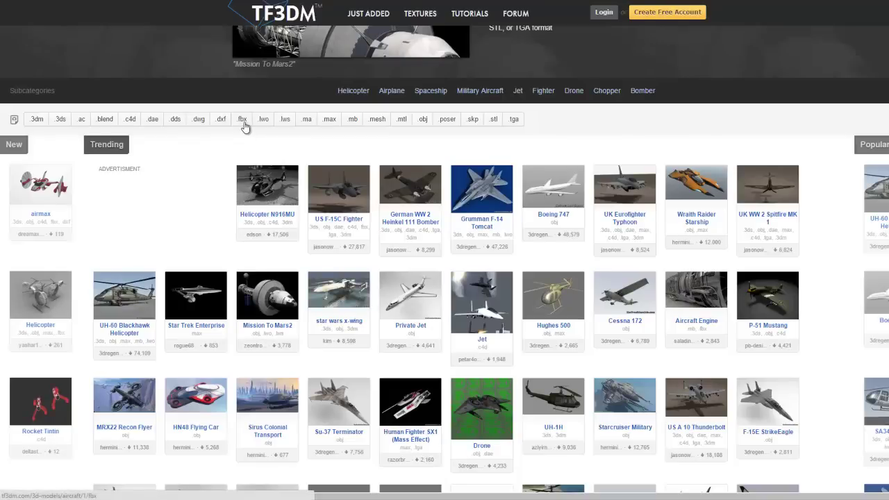
Filter the aircraft list to the 37 .fbx models and scroll through them.
left_click(243, 119)
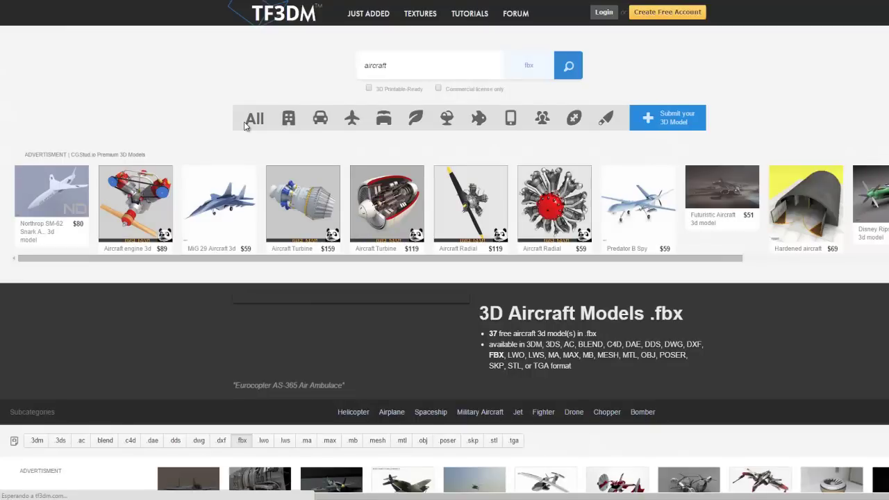
scroll(258, 131, "down", 3)
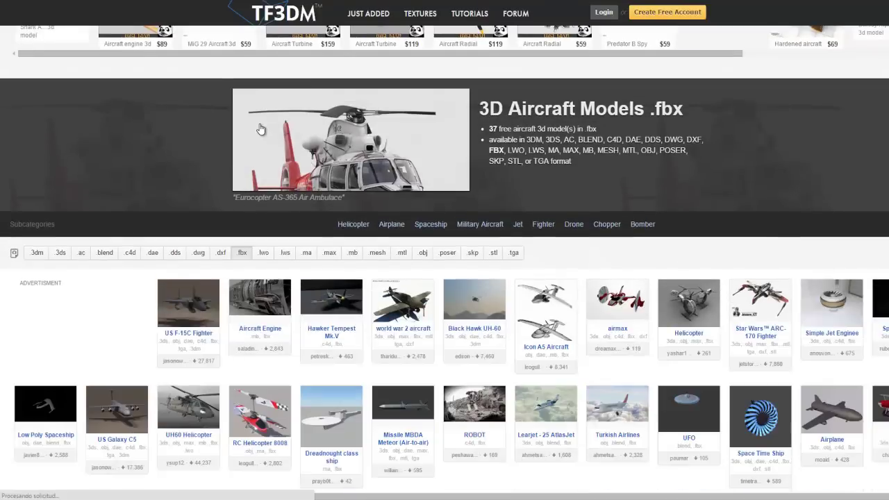
scroll(261, 129, "down", 2)
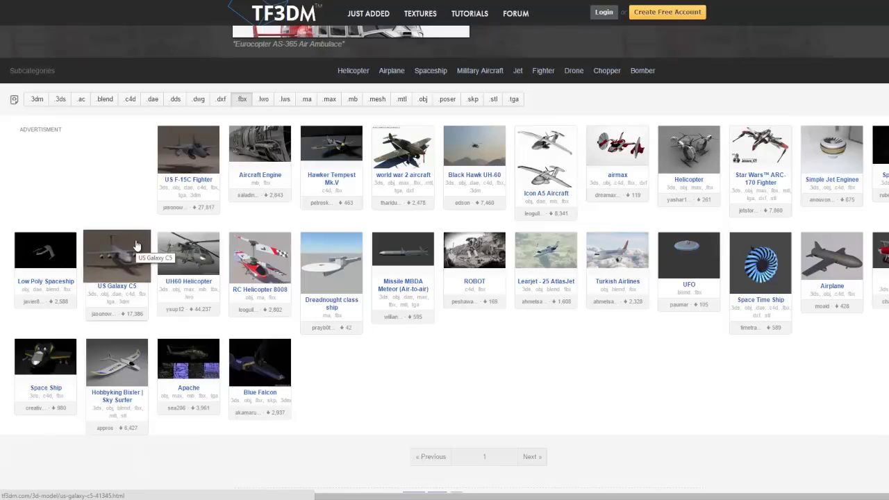
Download the US F-15C Fighter model and select the script volar folder on the desktop.
left_click(184, 157)
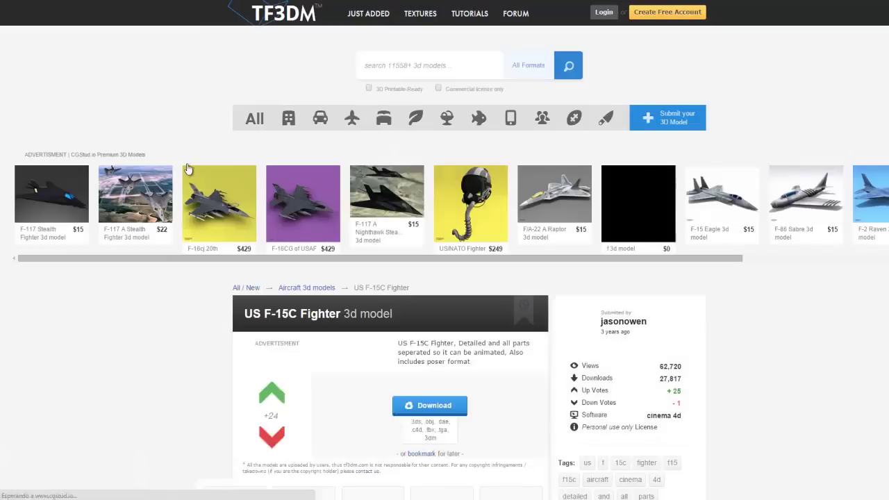
scroll(214, 212, "down", 2)
scroll(214, 212, "down", 3)
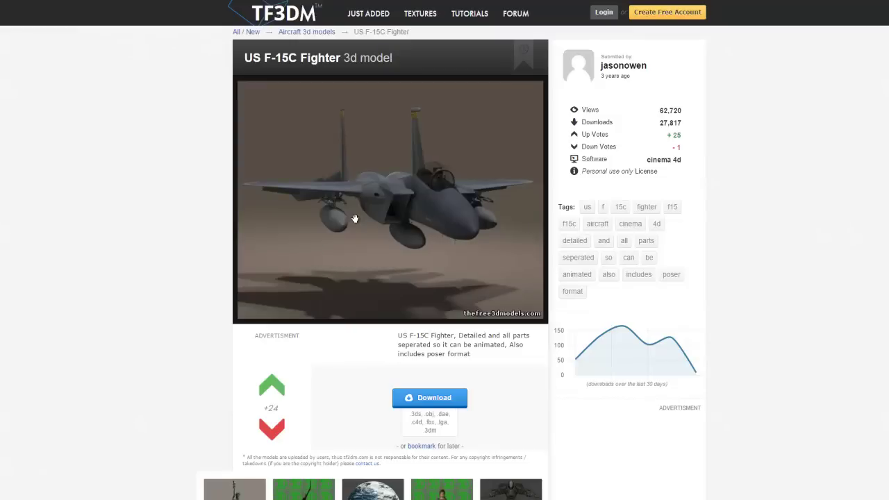
left_click(432, 401)
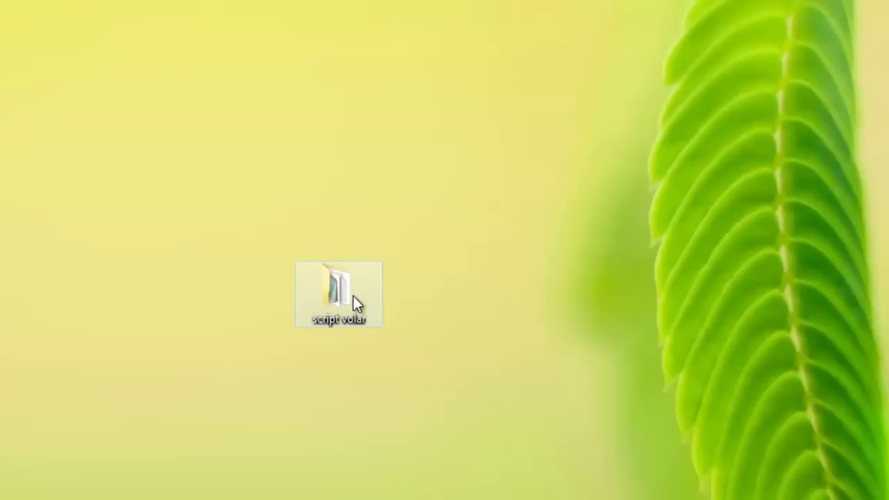
left_click(353, 296)
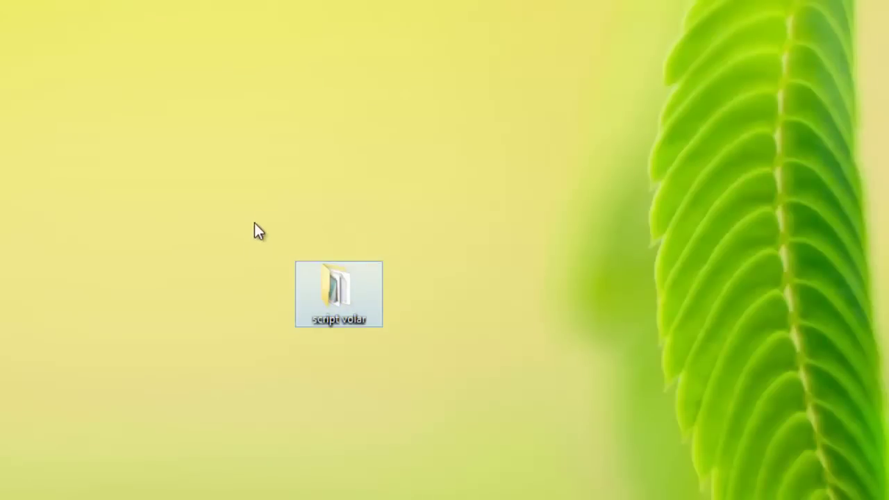
Select the script volar folder and return to the aviones project in Unity.
left_click_drag(255, 224, 451, 397)
mouse_move(367, 292)
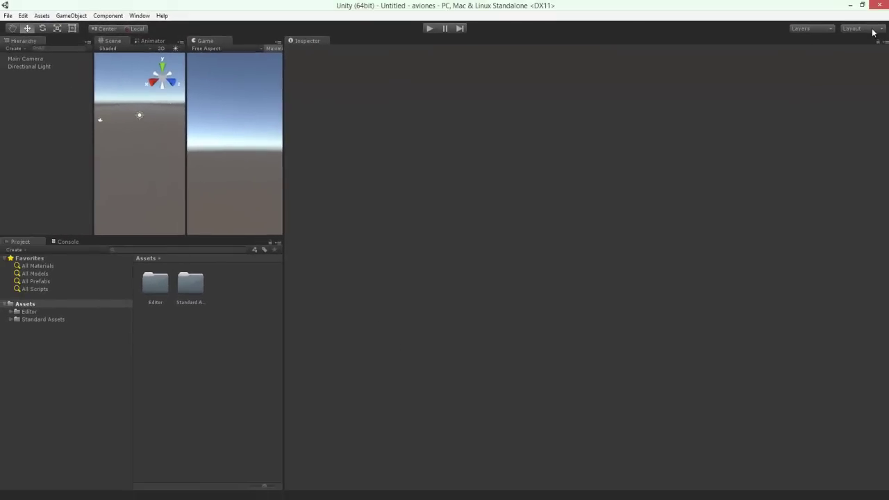
Switch to the Default layout and dock the Game view right of a narrowed Scene view.
left_click(829, 29)
left_click(856, 28)
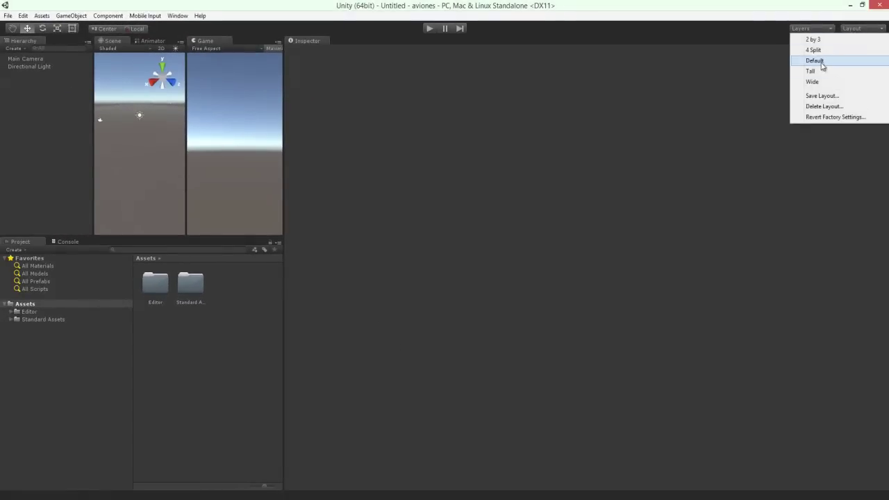
left_click(820, 60)
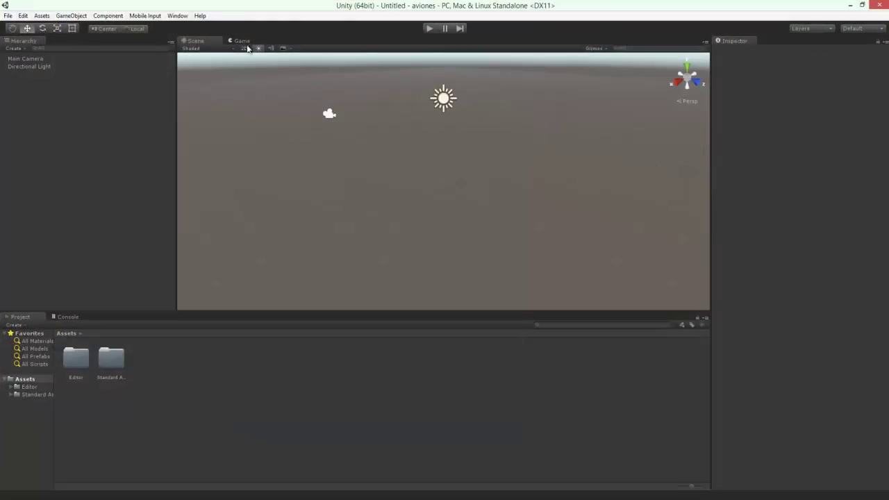
left_click_drag(241, 40, 705, 98)
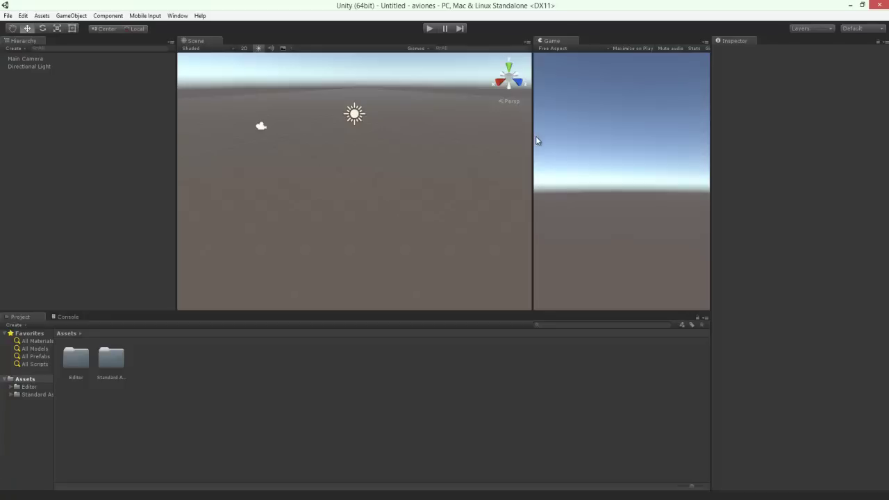
left_click_drag(536, 140, 441, 141)
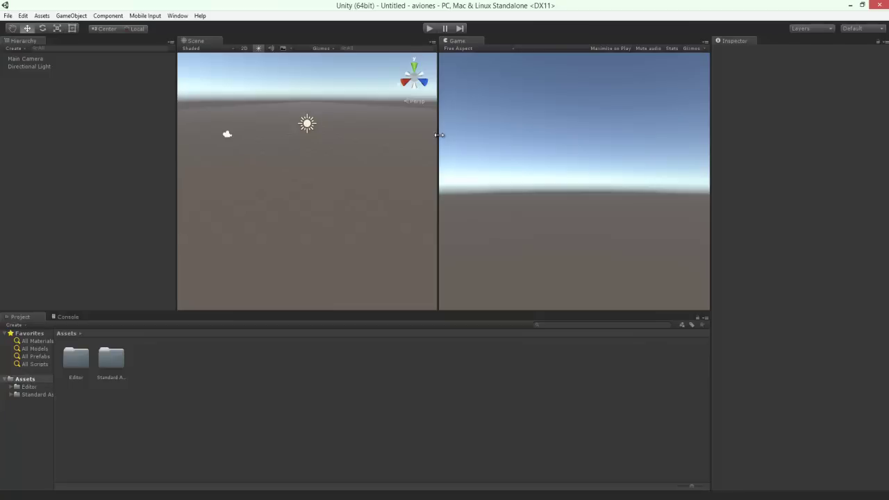
Select the top-level Assets folder as the destination for the script volar folder.
left_click(26, 380)
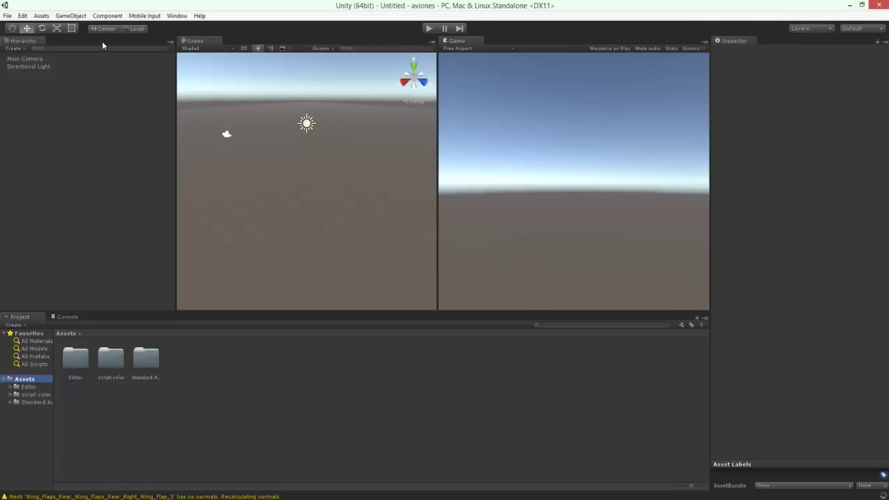
Add a Terrain to the scene from GameObject > 3D Object.
left_click(71, 15)
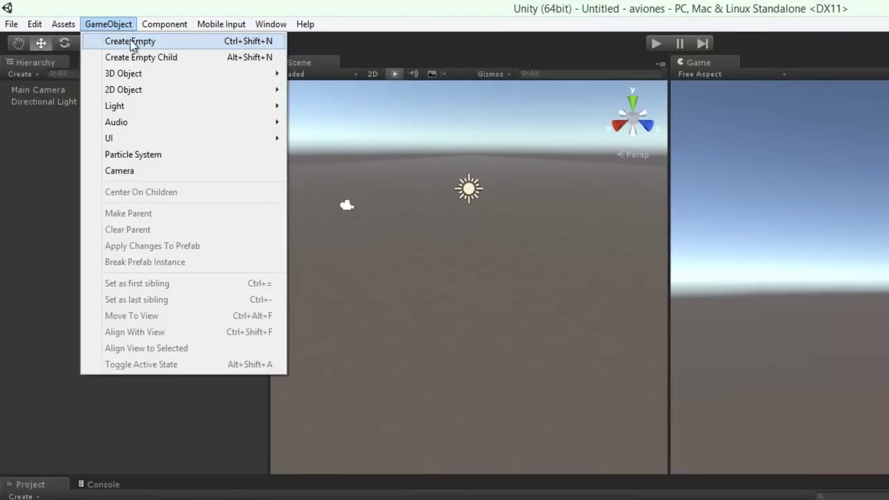
mouse_move(157, 84)
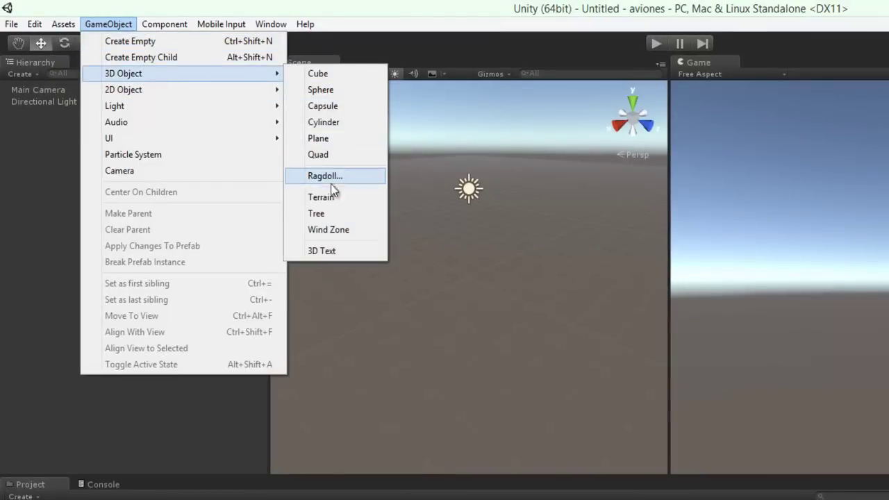
left_click(335, 198)
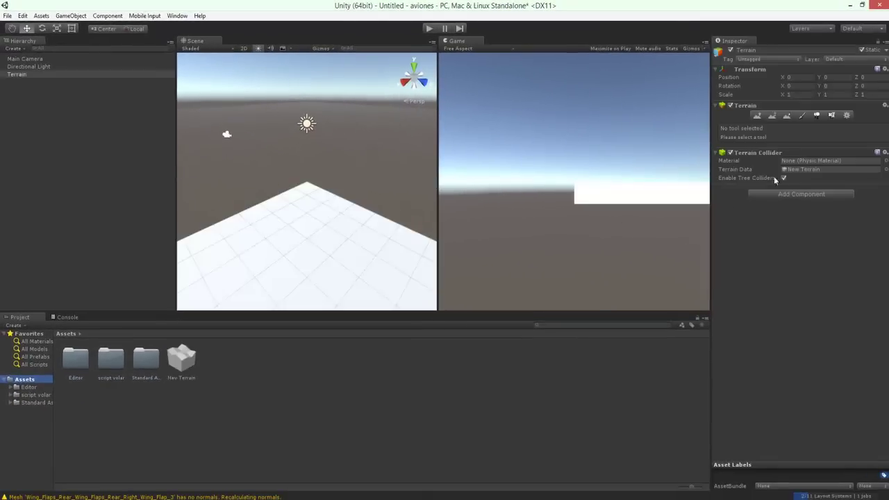
Cover the terrain with a grass texture added as its first paint layer.
left_click(802, 116)
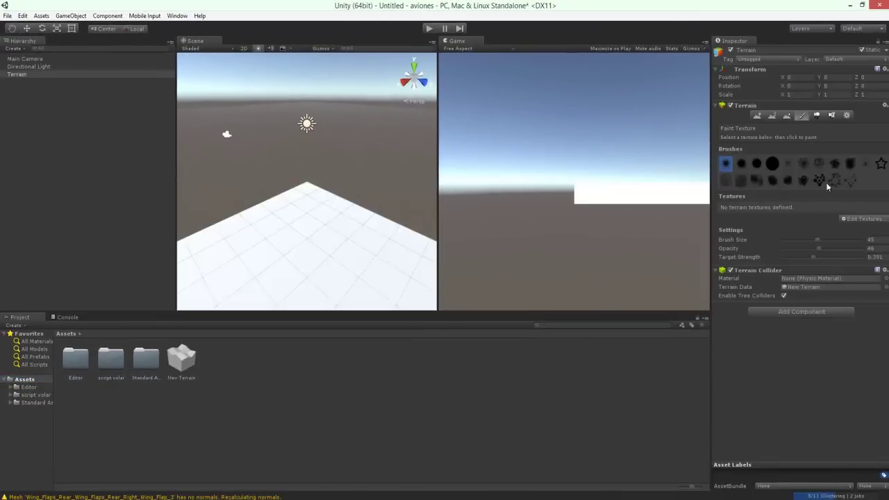
left_click(849, 220)
left_click(844, 220)
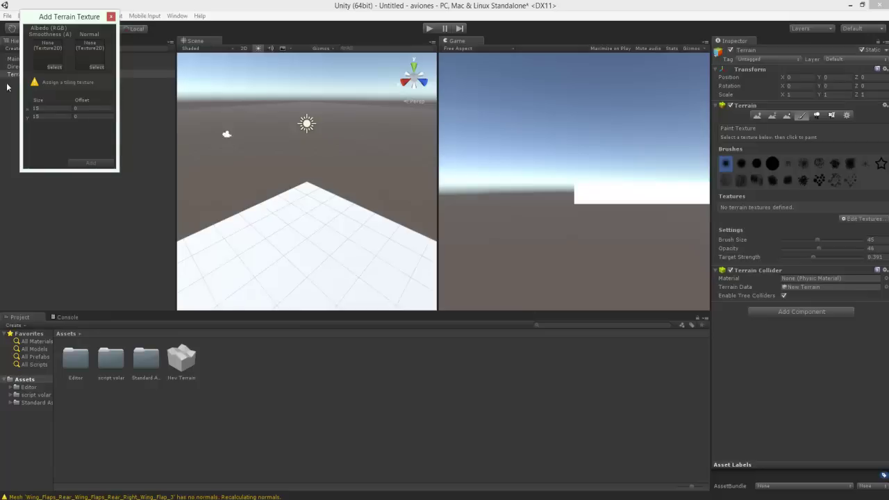
left_click(55, 67)
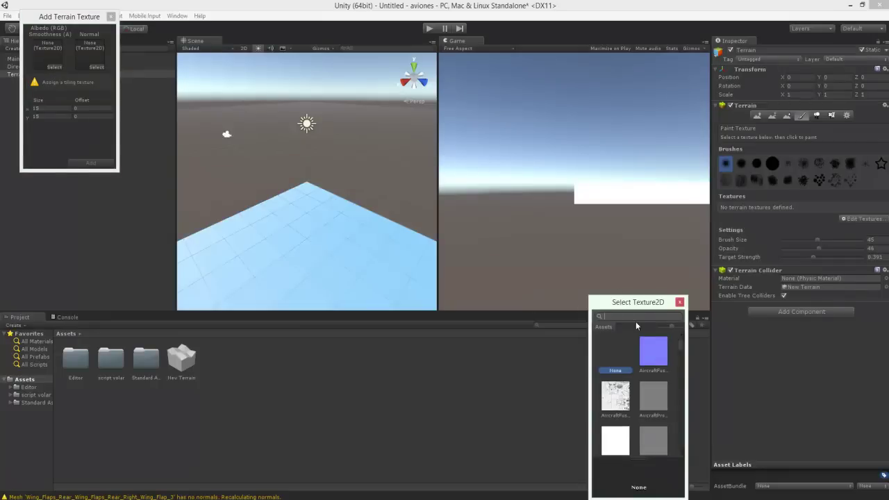
type("grass")
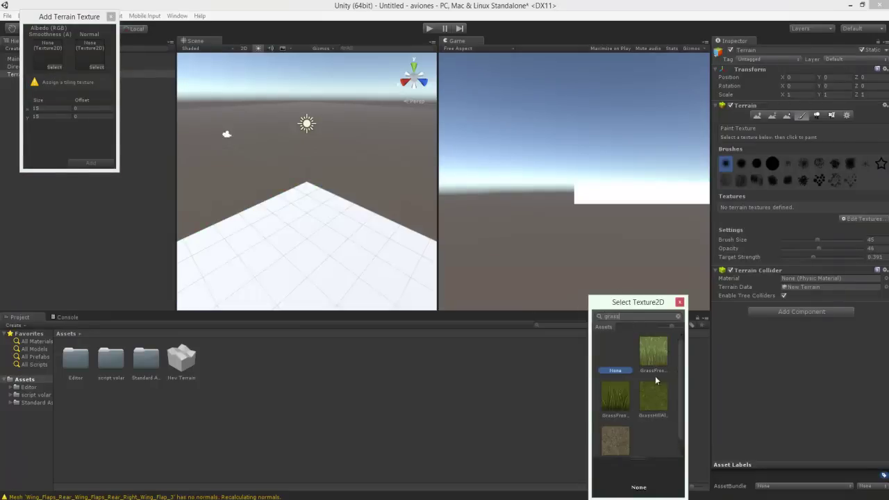
double_click(657, 390)
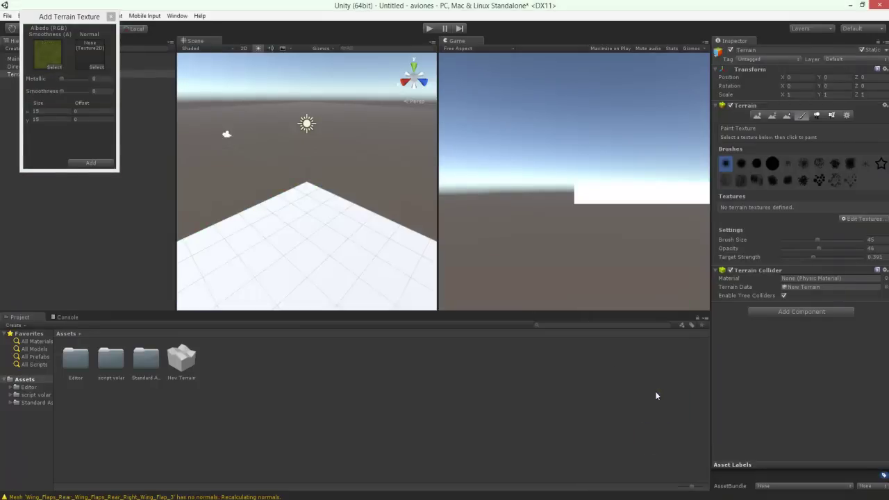
left_click(100, 164)
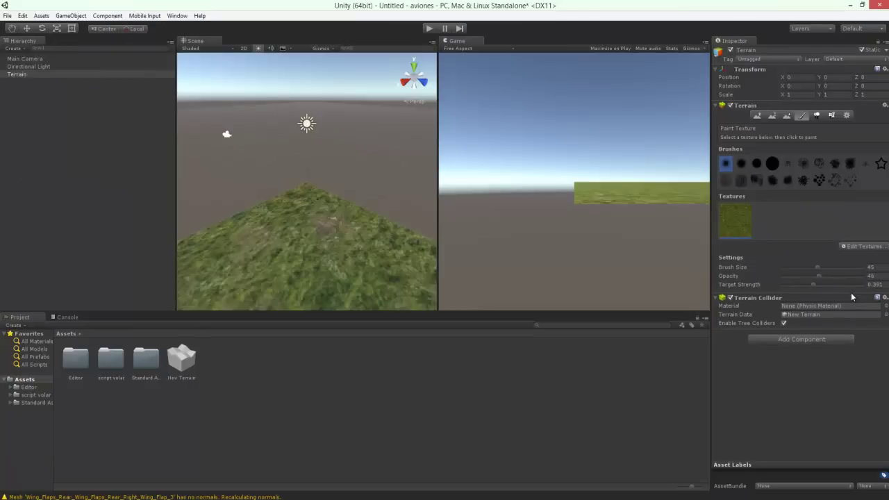
left_click(846, 116)
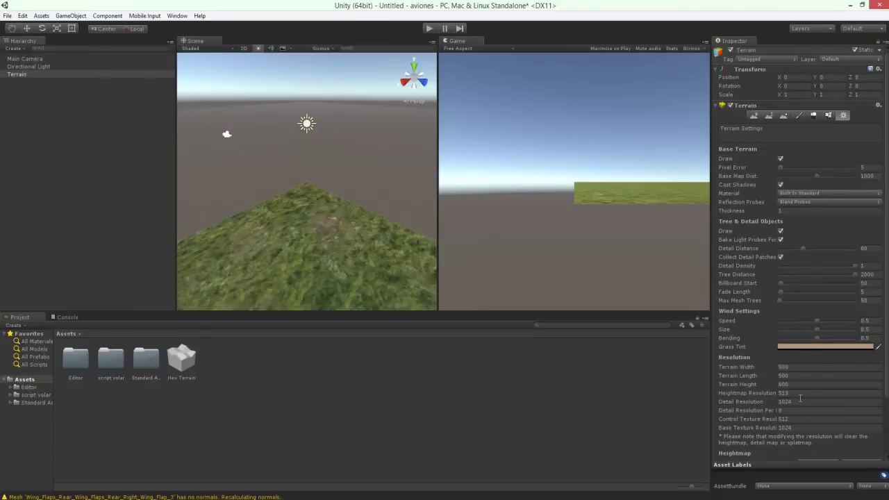
Set the terrain's Terrain Width and Terrain Length to 5000 under Resolution.
scroll(794, 348, "down", 2)
left_click(738, 247)
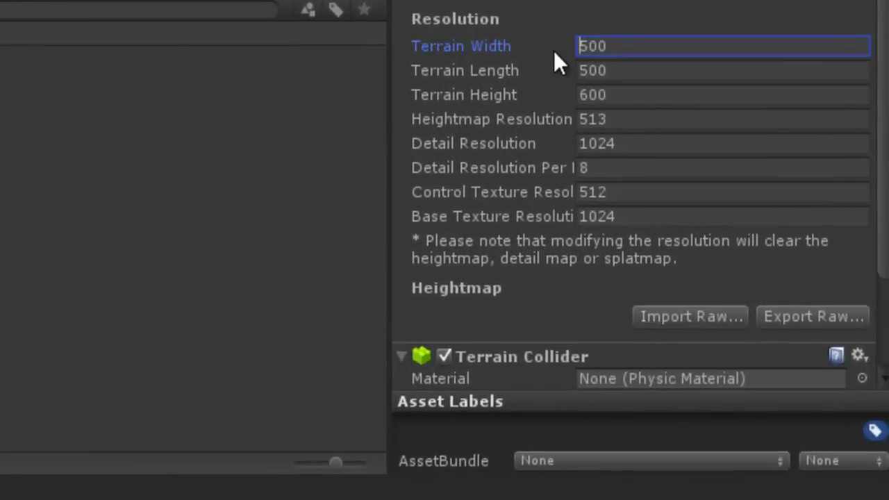
type("5000")
key("Delete")
key("Delete")
key("Delete")
left_click(610, 72)
type("50000")
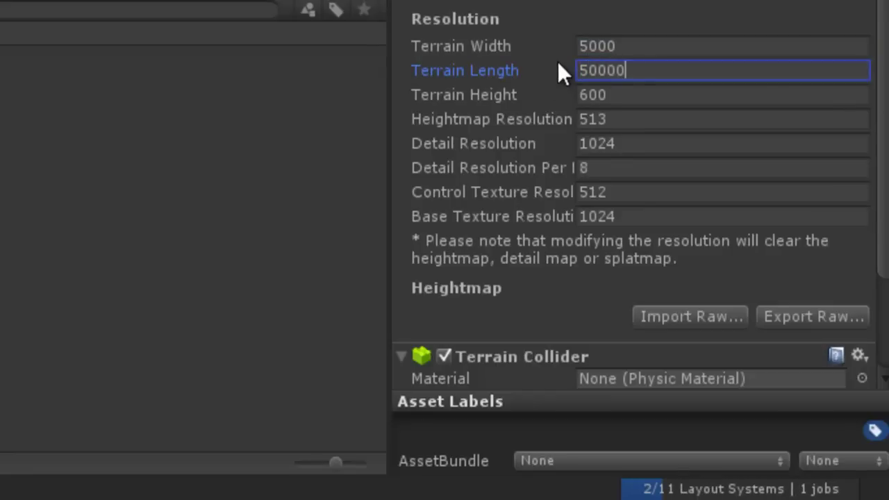
key("BackSpace")
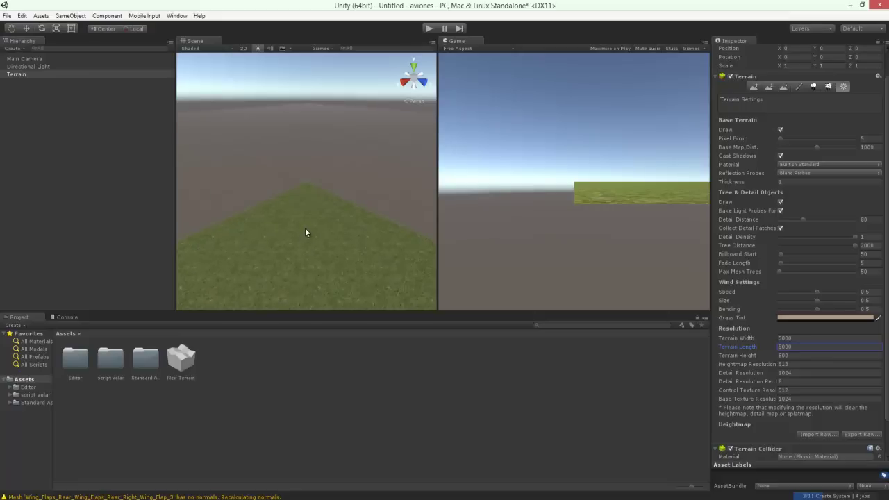
Open script volar > F15C and inspect the F-15C_Eagle model files and panel texture.
double_click(103, 359)
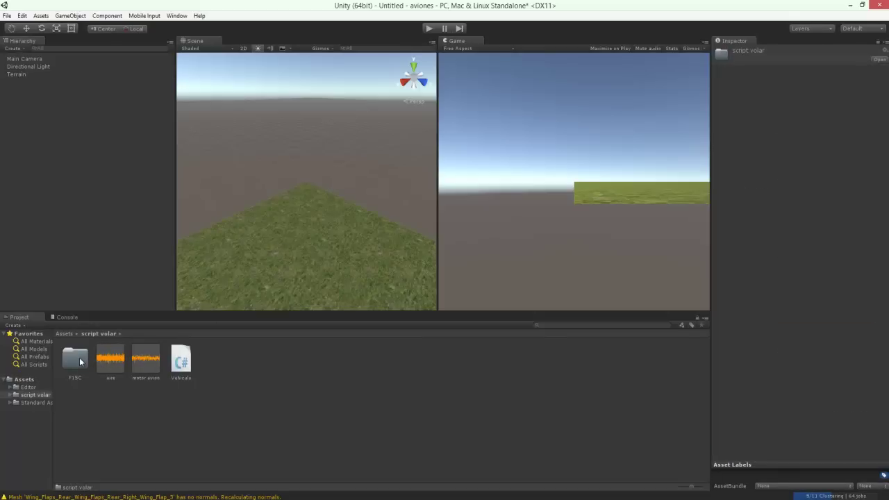
double_click(76, 359)
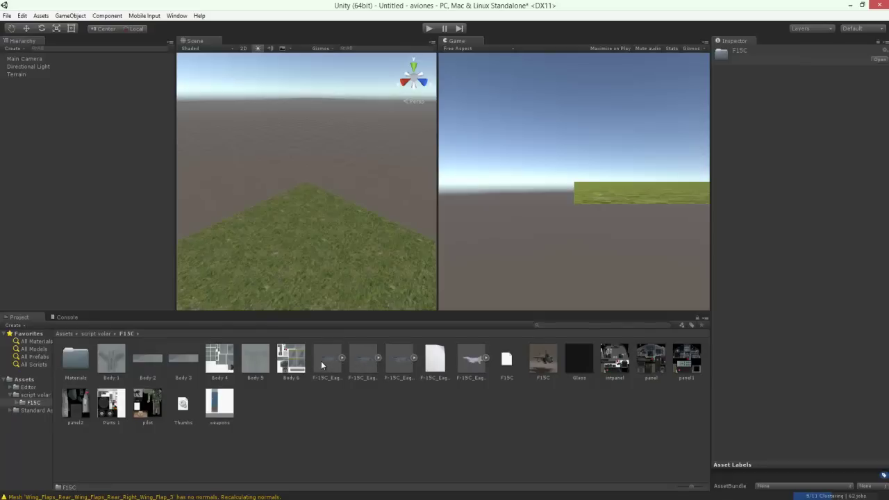
left_click(364, 361)
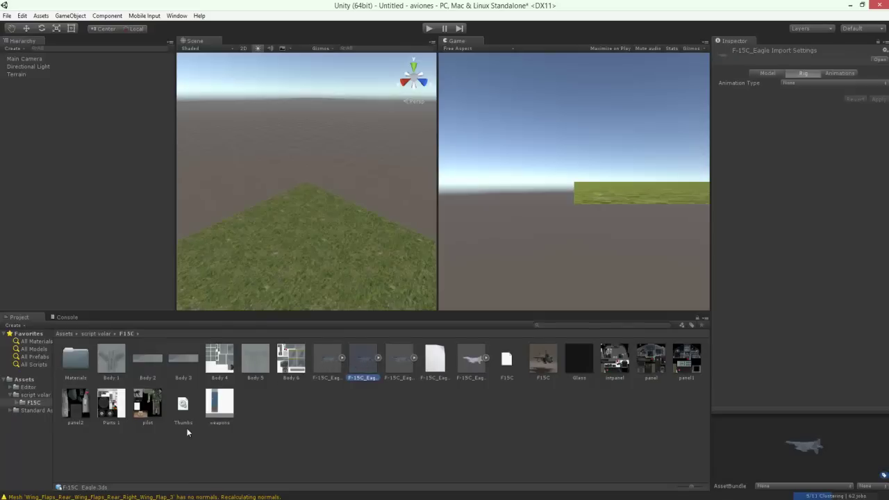
left_click(328, 361)
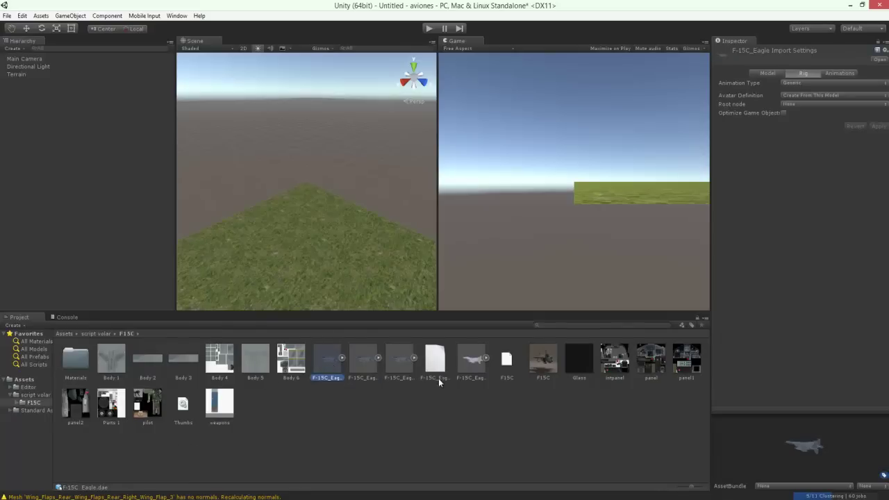
left_click(400, 362)
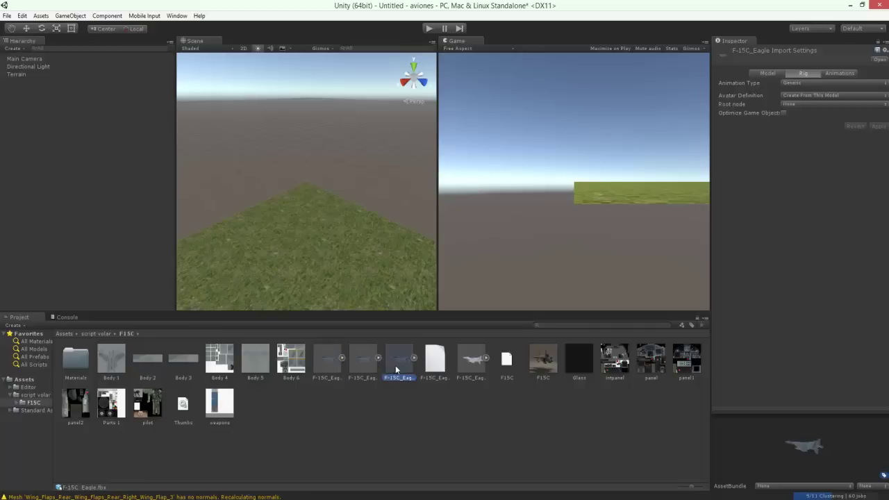
left_click(473, 363)
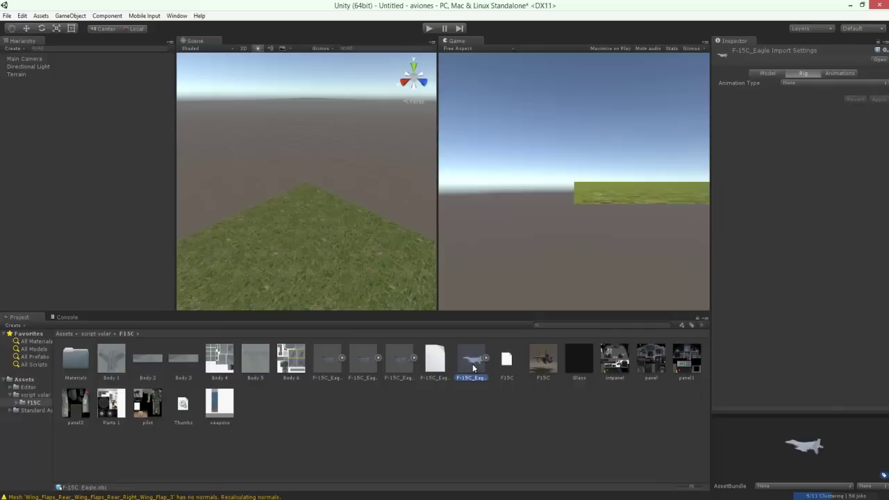
left_click(651, 362)
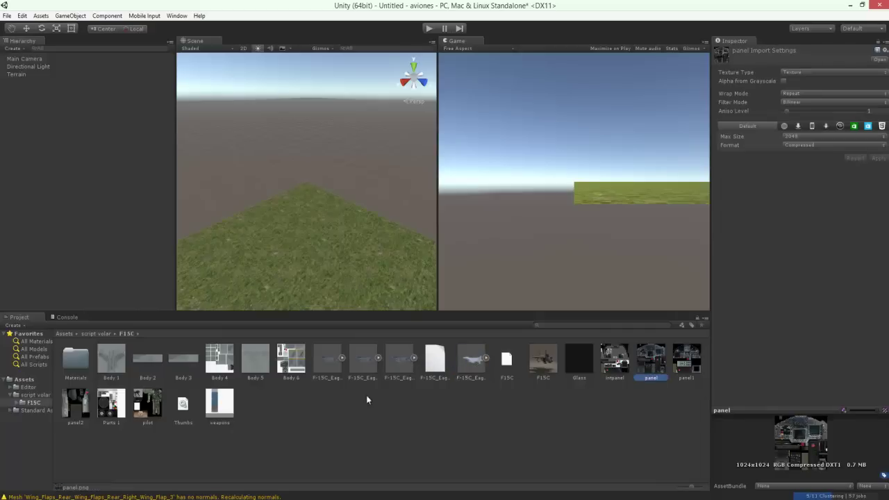
Drop the F-15C_Eagle model onto the grass terrain and frame it in the Scene view.
left_click_drag(397, 363, 318, 261)
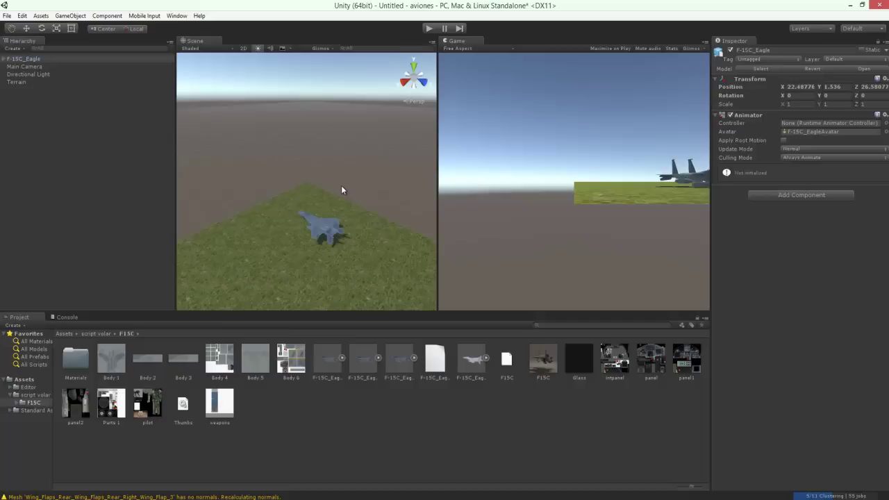
key("f")
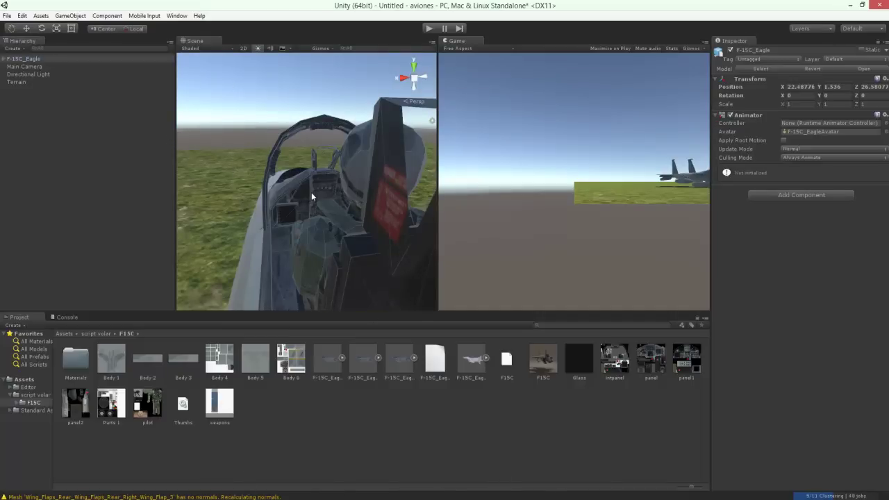
left_click_drag(313, 190, 292, 169, "alt")
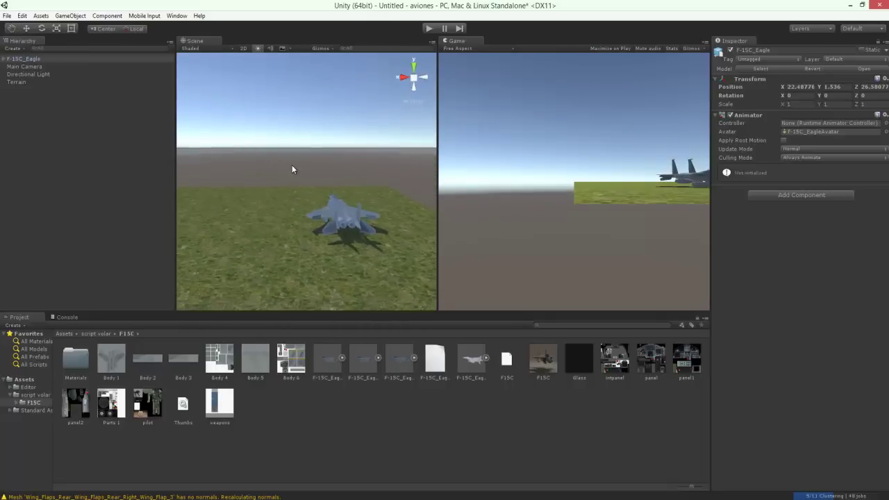
Attach the Vehiculo script to F-15C_Eagle (Velocidad Maxima 70, Altura Max 50, Elevar En 20).
left_click(4, 59)
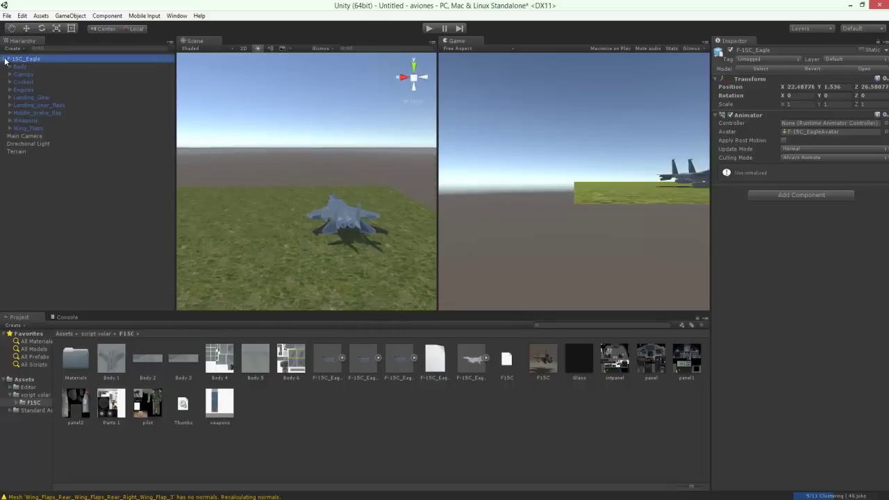
left_click(35, 395)
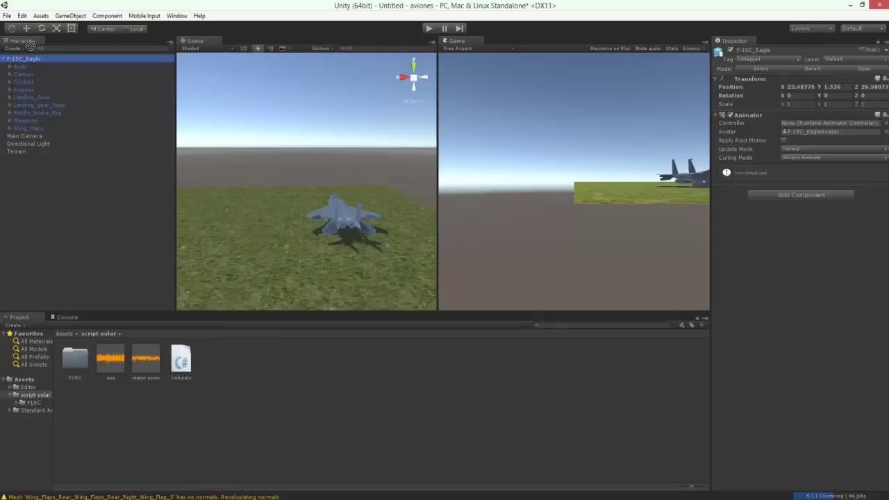
left_click_drag(32, 59, 32, 60)
Inspect the jet's Body, Engines, Weapons and Wing_Flaps parts, then reselect F-15C_Eagle.
left_click(20, 67)
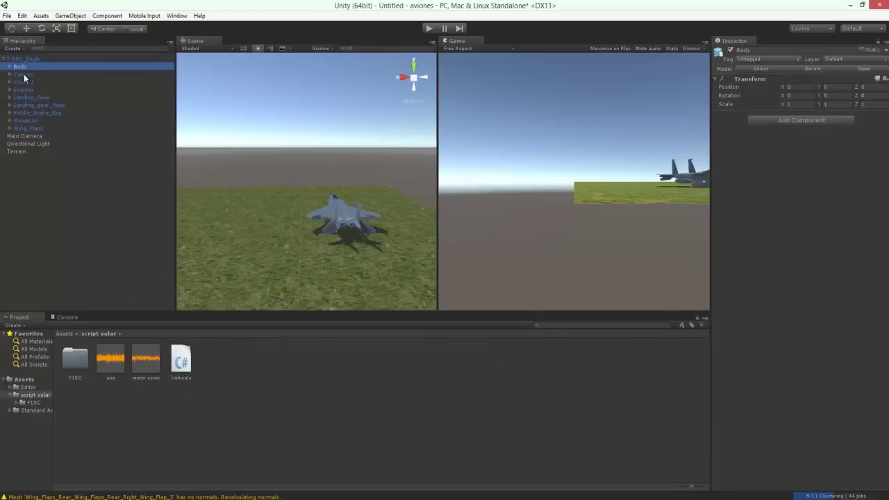
left_click(24, 89)
left_click(27, 121)
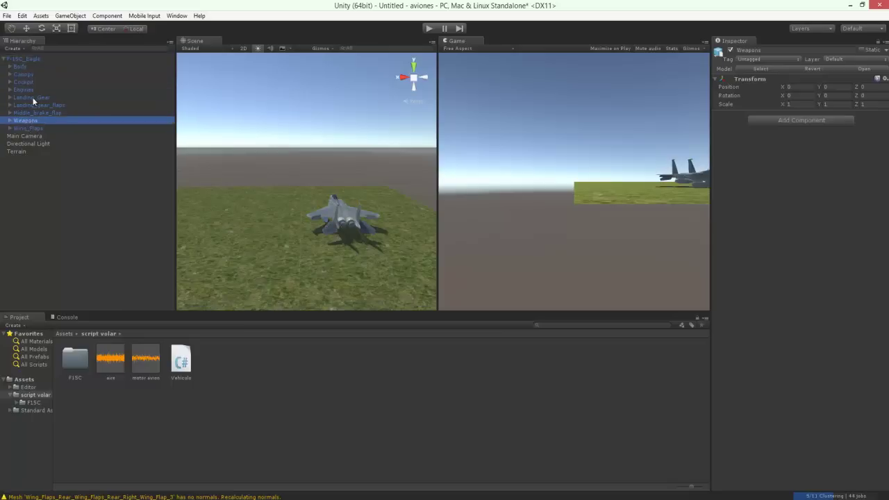
left_click(34, 129)
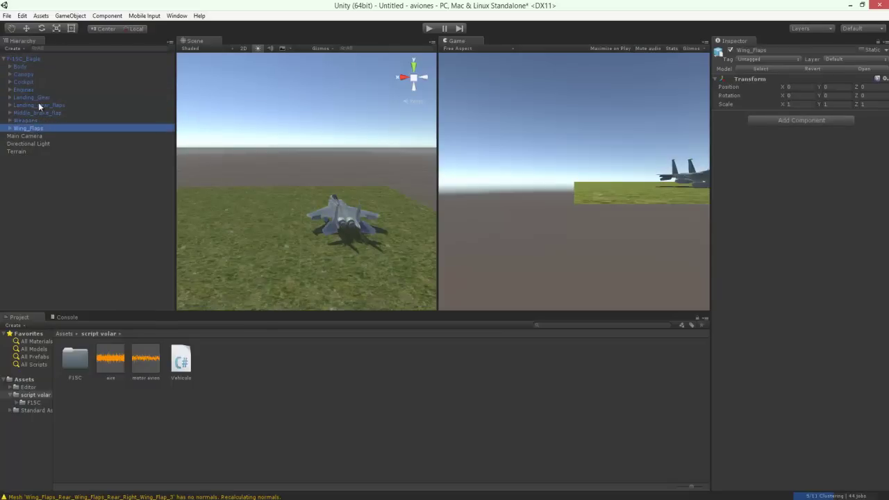
left_click(30, 61)
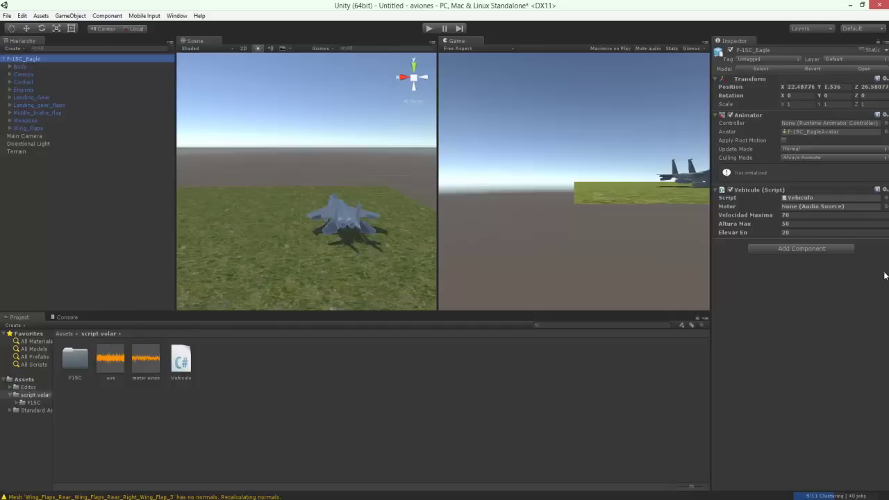
Add an Audio Source with clip motor avion and assign it to Vehiculo's Motor field.
left_click(804, 249)
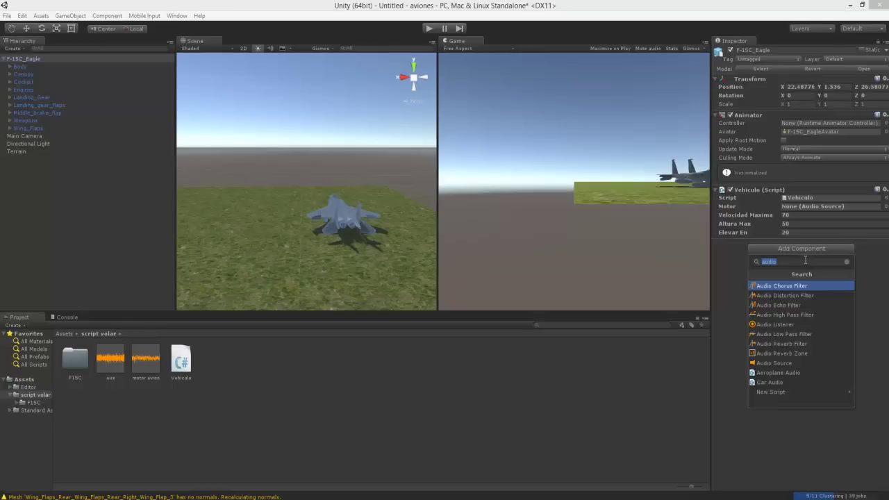
type("audio source")
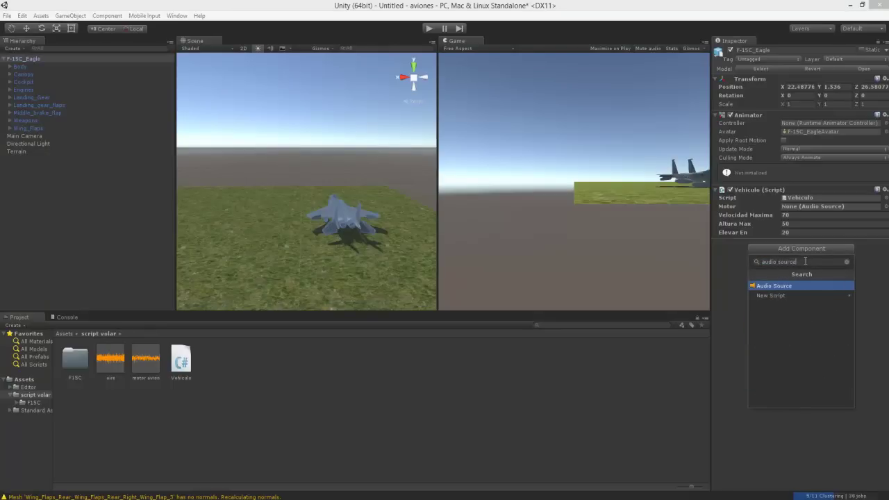
key("Return")
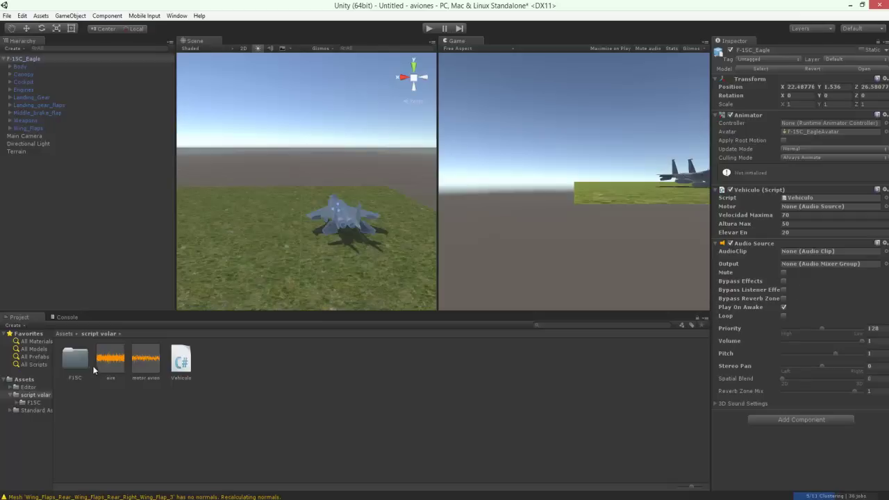
left_click_drag(146, 358, 832, 253)
left_click_drag(767, 245, 807, 206)
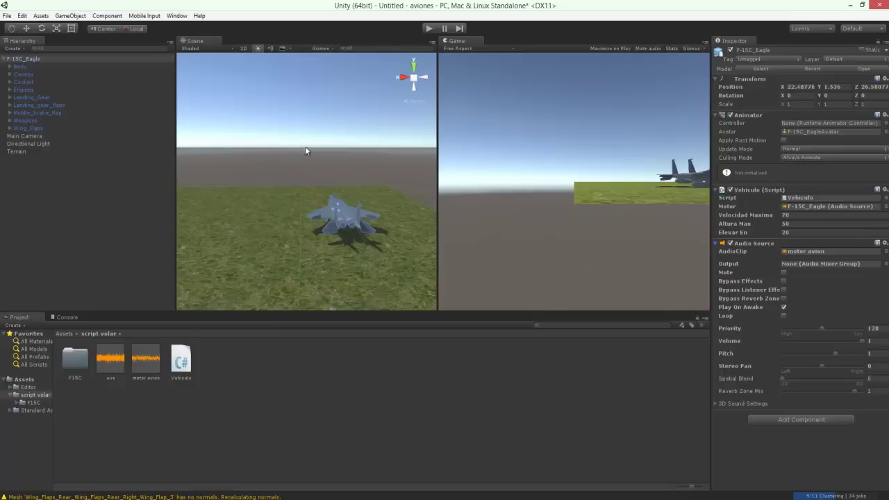
Move the Main Camera toward the jet and rotate it to face the jet.
left_click(24, 137)
scroll(208, 156, "down", 2)
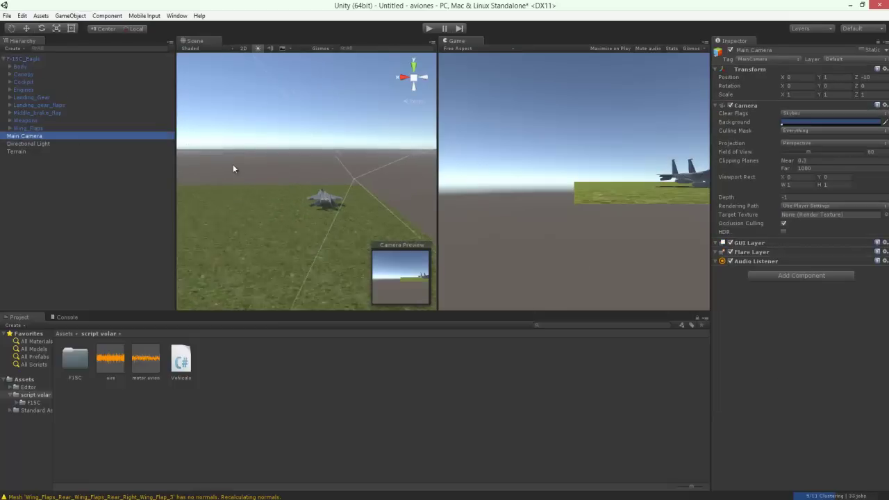
right_click_drag(234, 169, 228, 144)
middle_click_drag(229, 144, 339, 131)
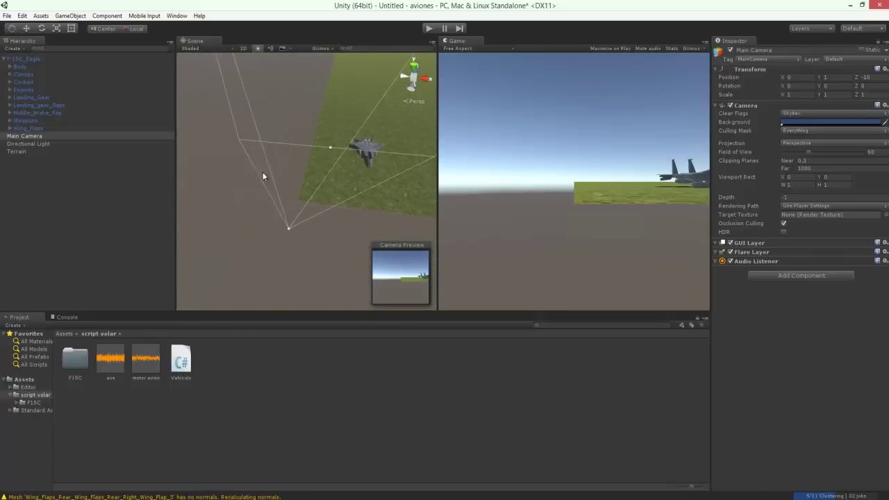
left_click(26, 29)
left_click_drag(324, 234, 389, 22)
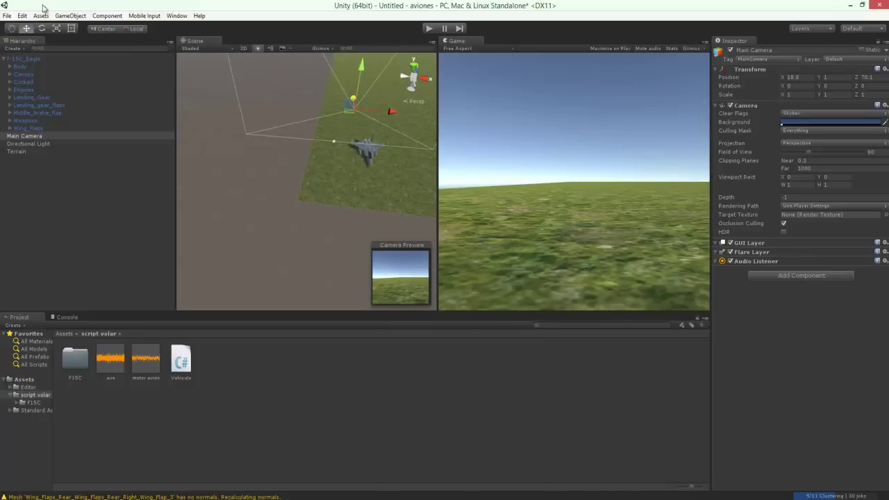
left_click(41, 28)
left_click_drag(364, 126, 102, 108)
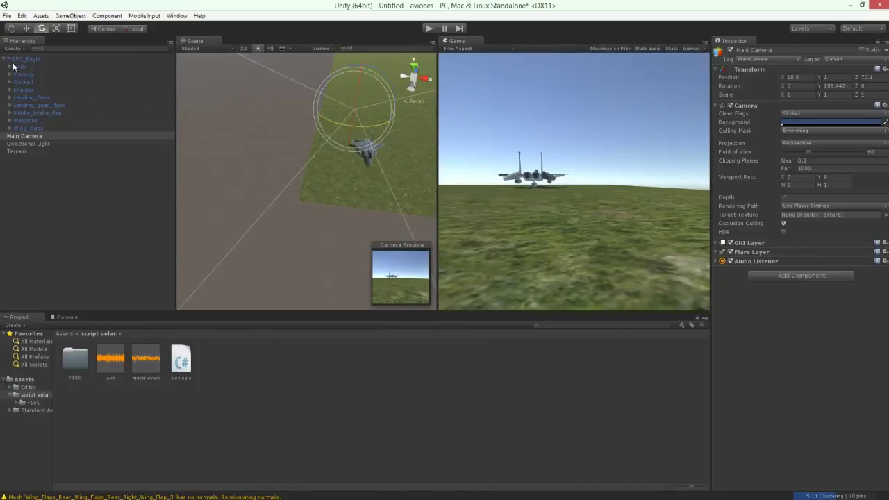
Place the camera behind and above the jet and parent it under F-15C_Eagle.
left_click(25, 28)
left_click_drag(318, 106, 332, 116)
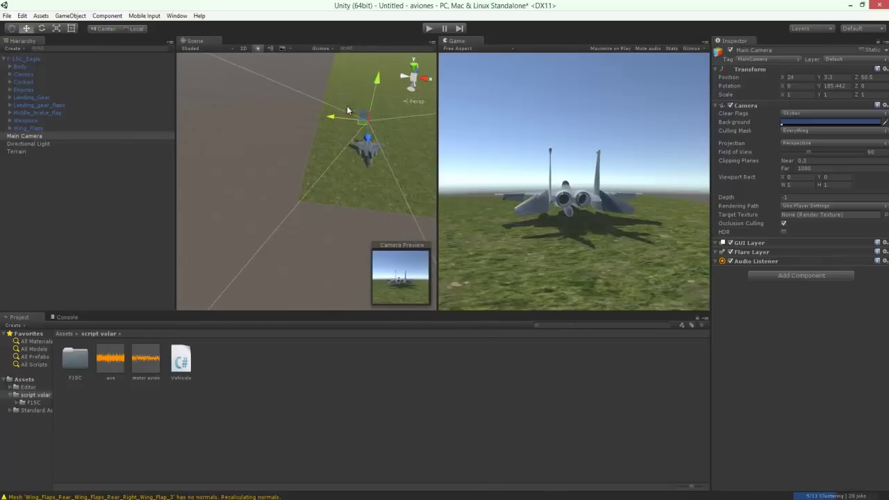
left_click_drag(373, 85, 378, 77)
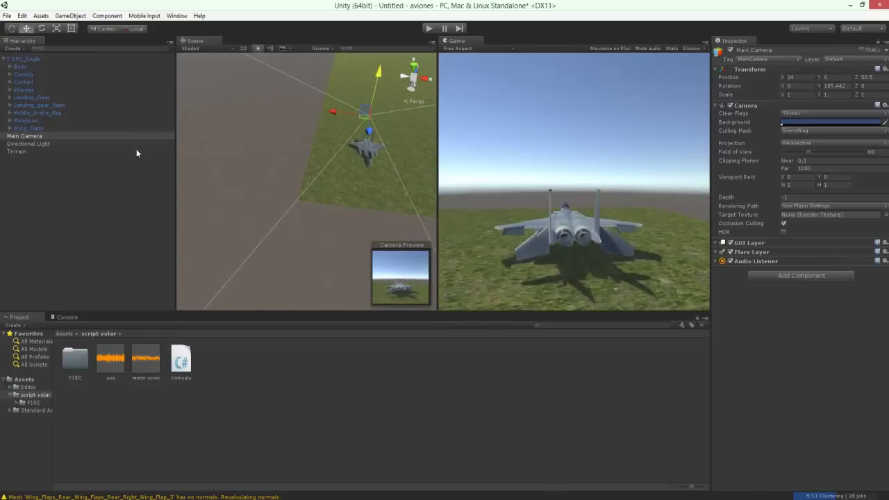
left_click_drag(32, 137, 39, 58)
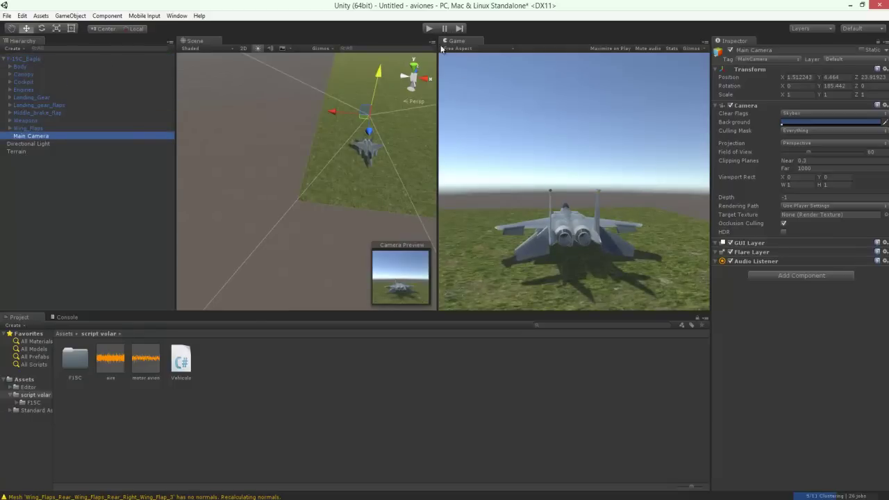
left_click(42, 59)
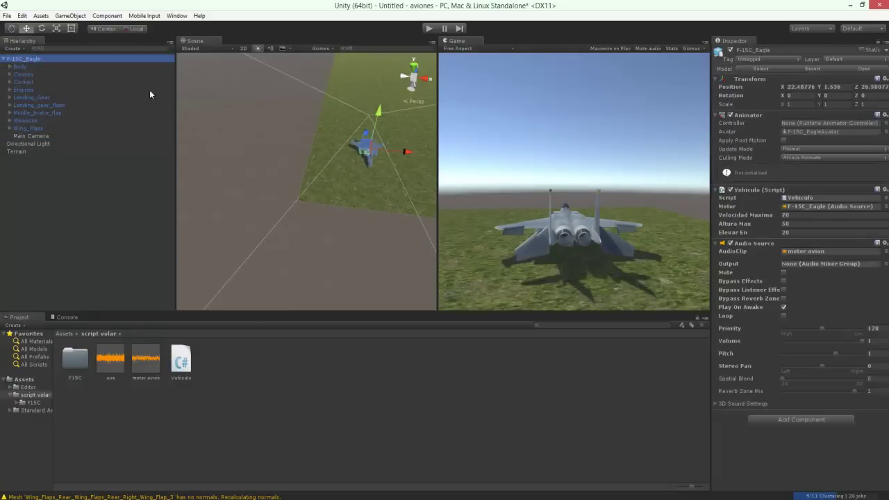
Rotate the F-15C_Eagle jet about its pivot to a Y rotation of -180.
left_click(41, 28)
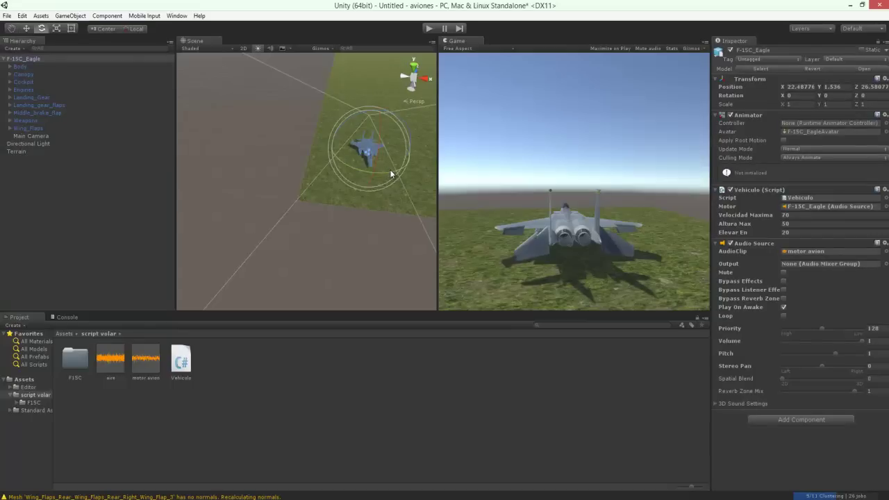
left_click_drag(391, 173, 607, 176)
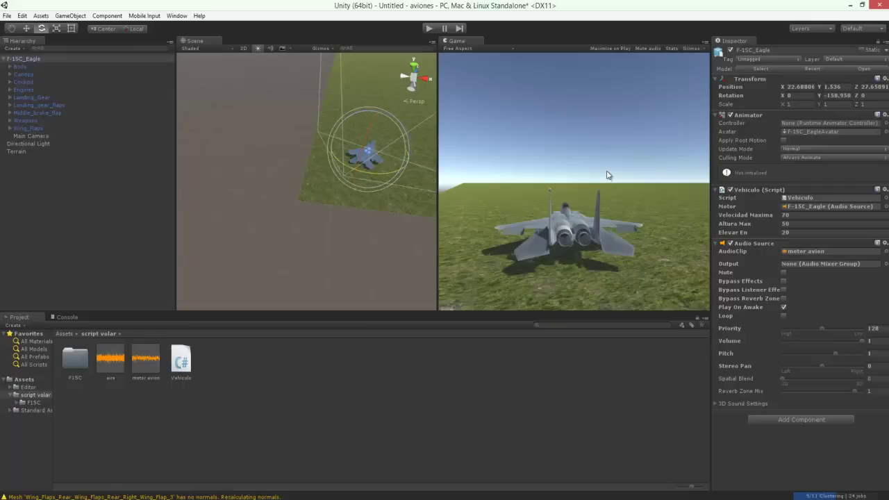
key("z")
key("ctrl+z")
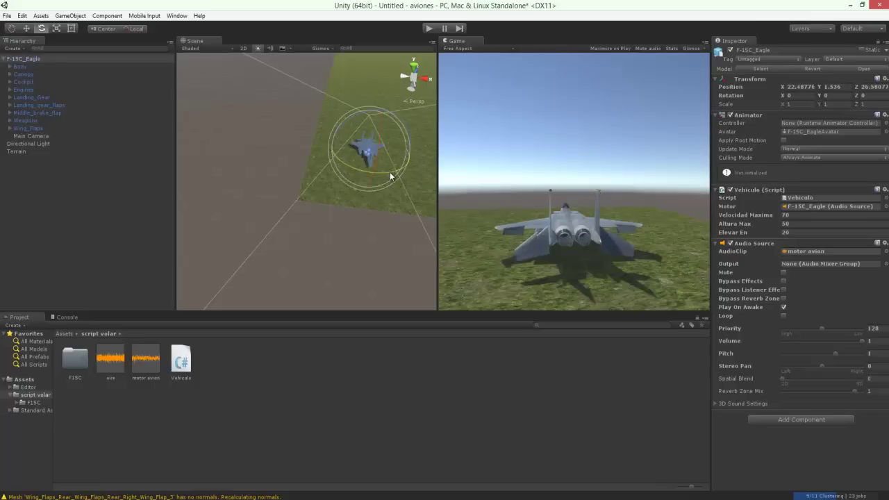
left_click_drag(391, 173, 635, 169, "ctrl")
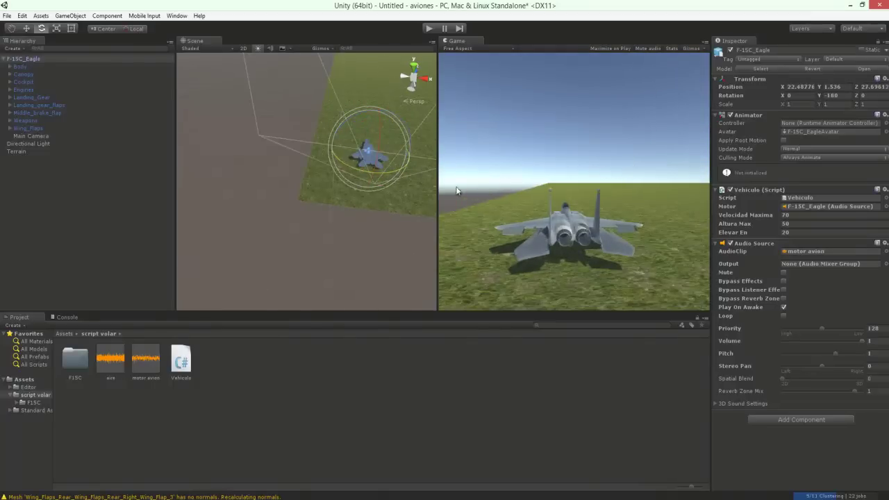
middle_click_drag(407, 143, 367, 183)
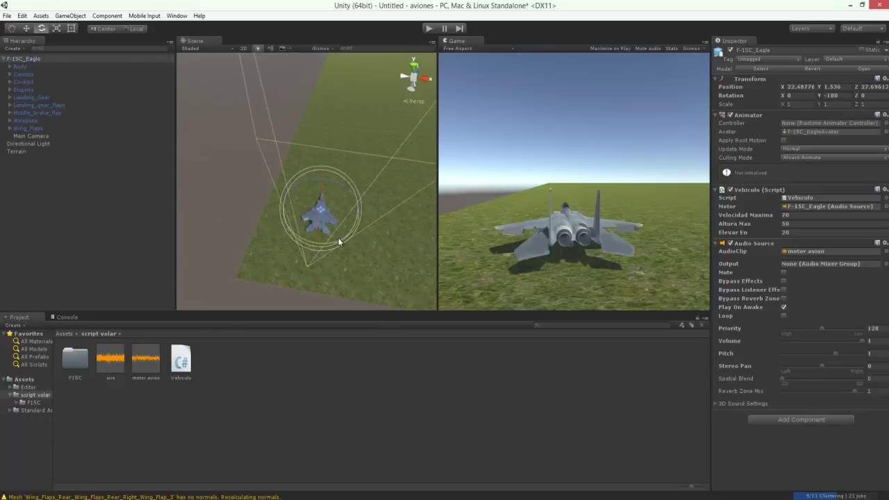
mouse_move(334, 241)
left_mouse_down("ctrl")
mouse_move(321, 244)
mouse_move(340, 240)
left_mouse_up("ctrl")
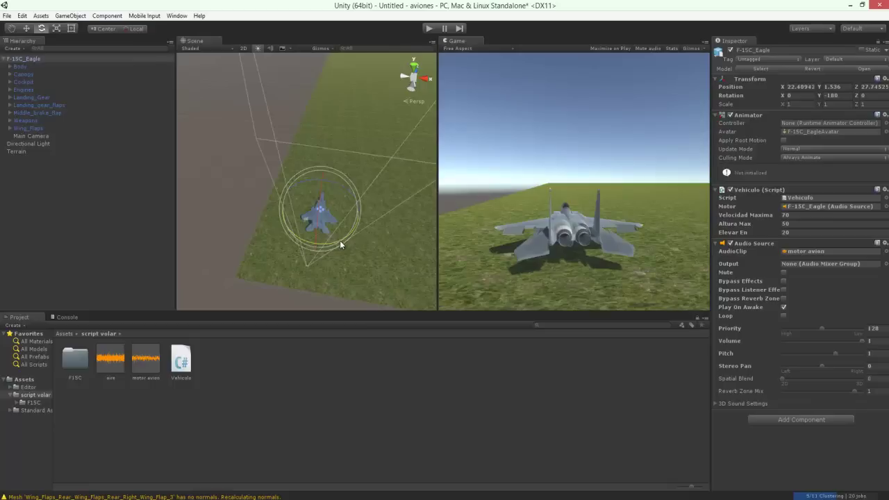
left_click(430, 28)
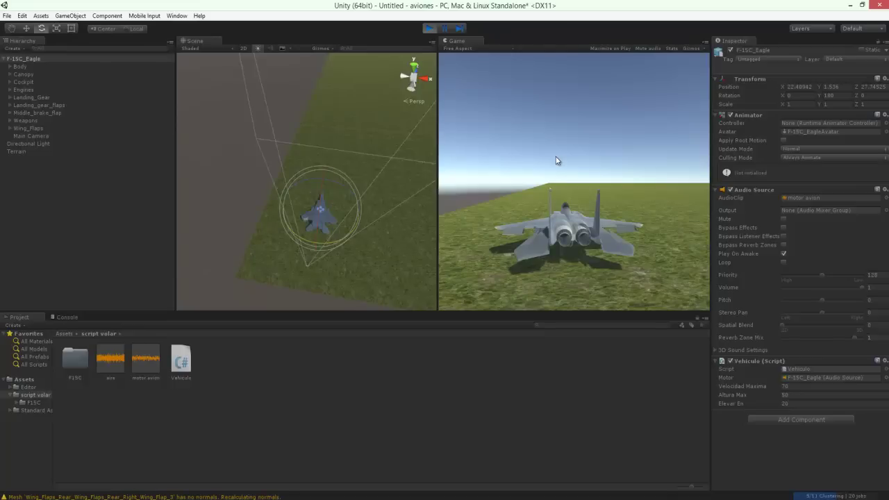
key("w")
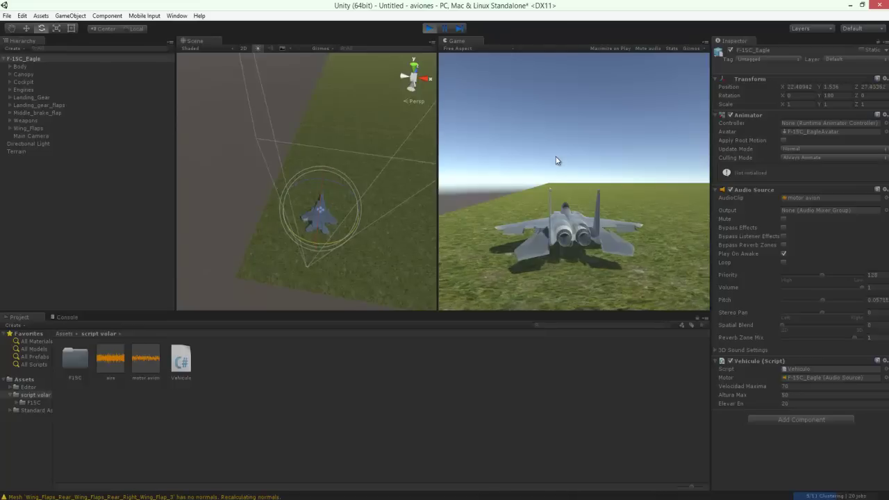
key("s")
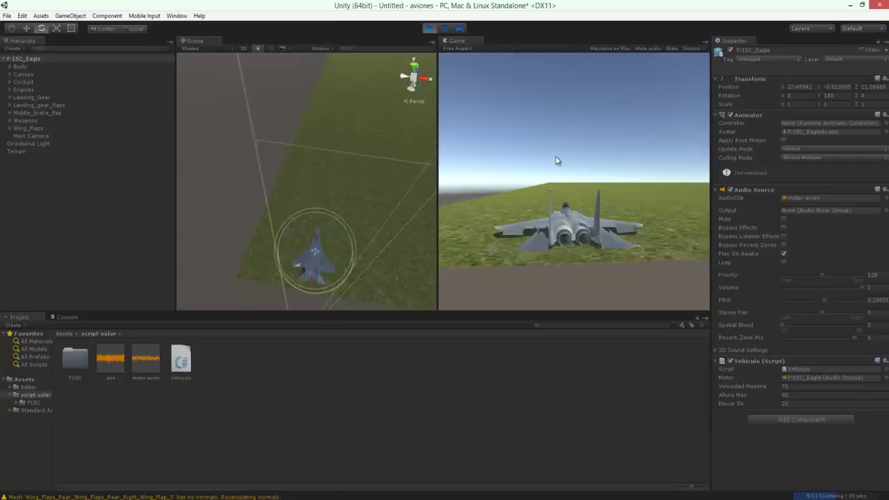
key("s")
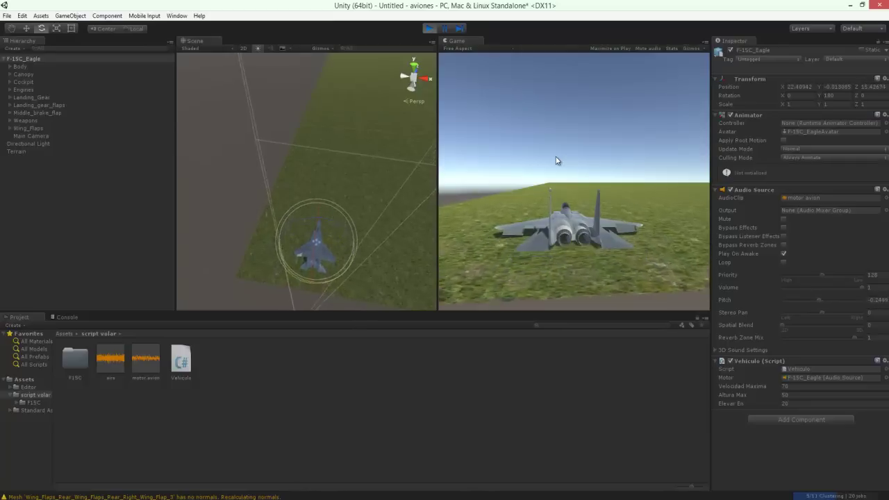
key("w")
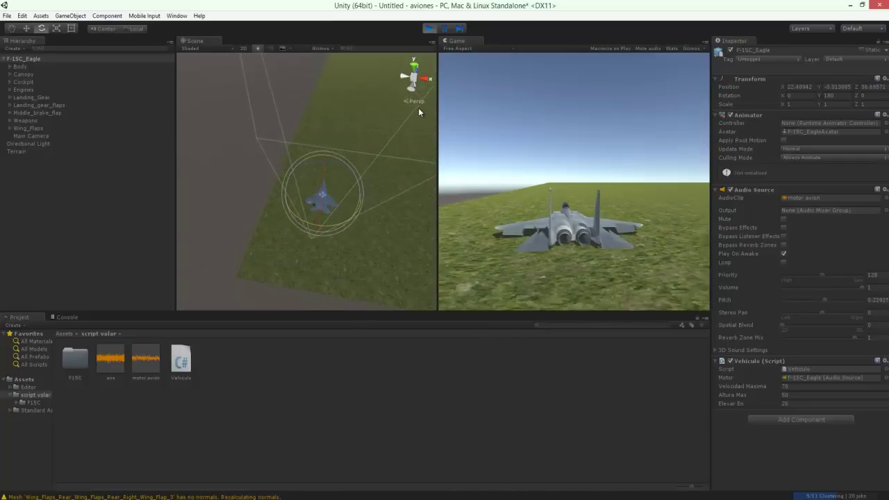
left_click(429, 28)
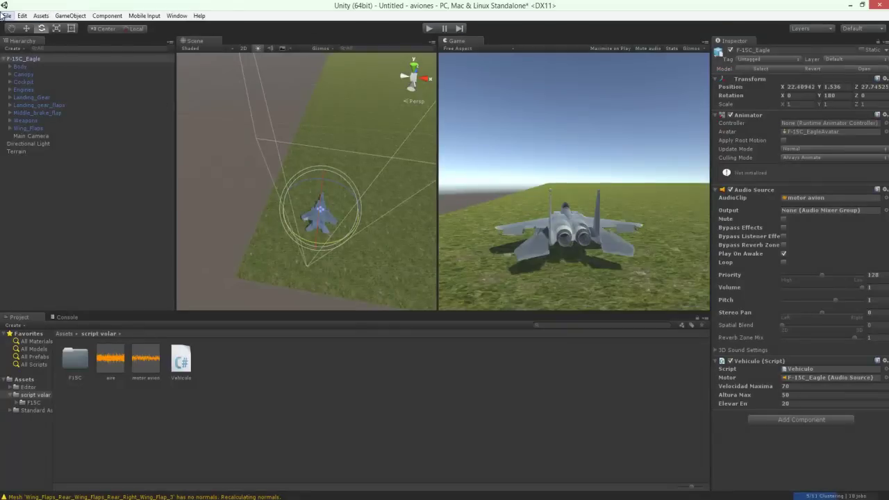
Select the parts Body through Wing_Flaps and rotate them about 180° on Y to face the camera.
left_click(35, 59)
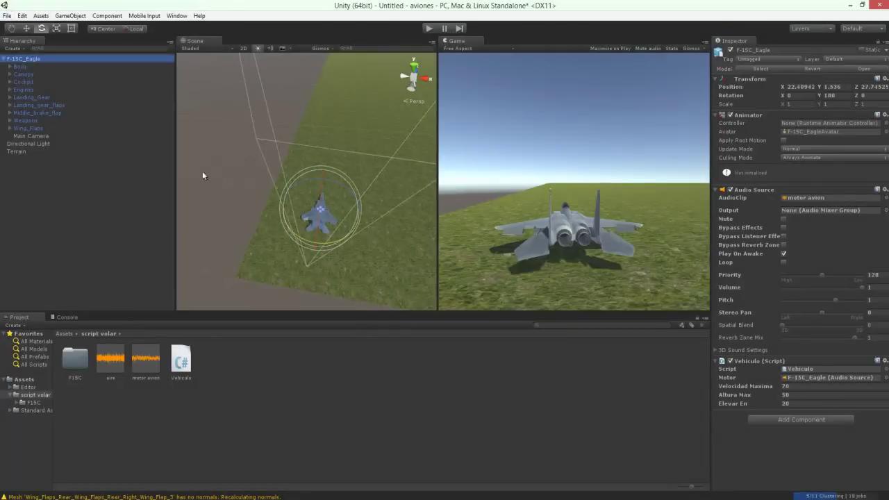
left_click(26, 75)
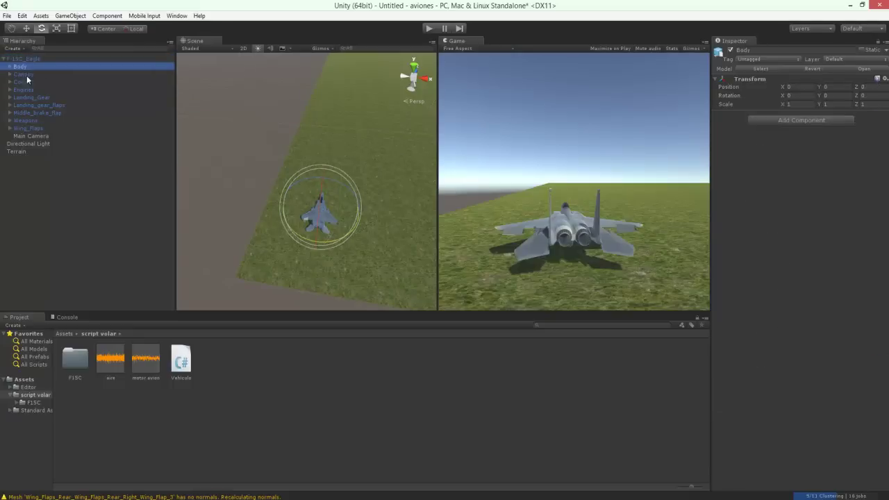
left_click(36, 98)
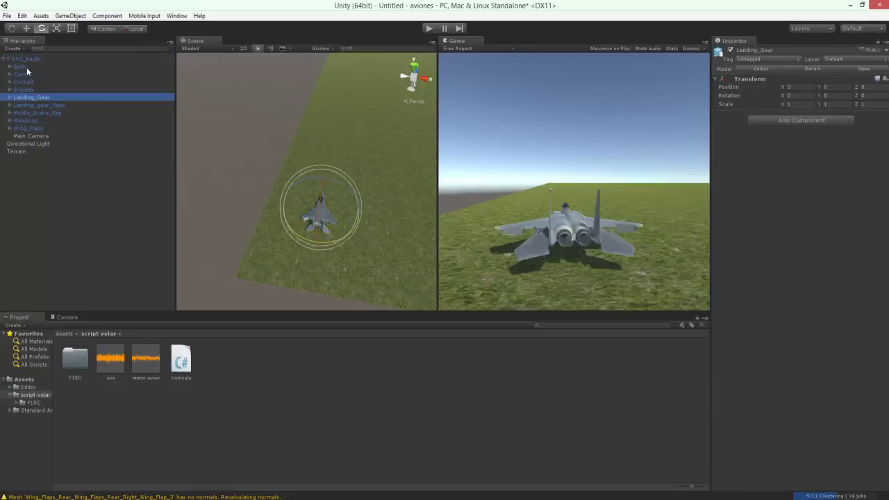
left_click(27, 67)
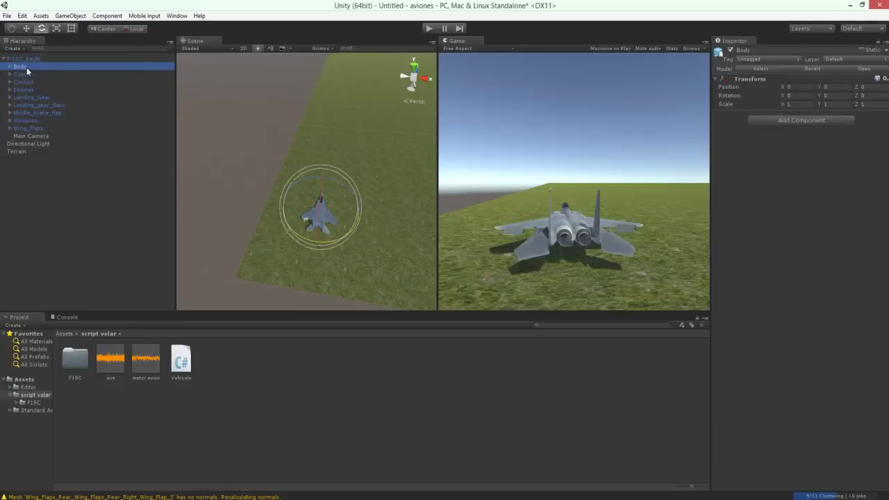
left_click(31, 129, "shift")
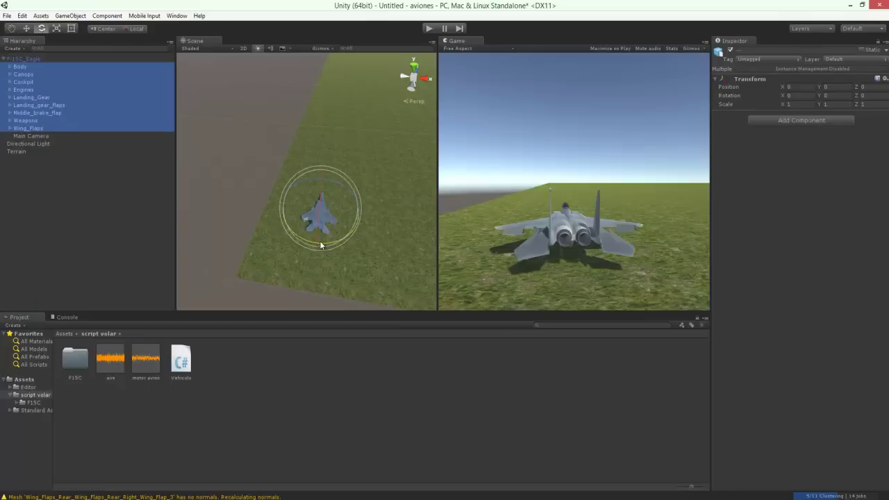
left_click_drag(320, 245, 581, 195)
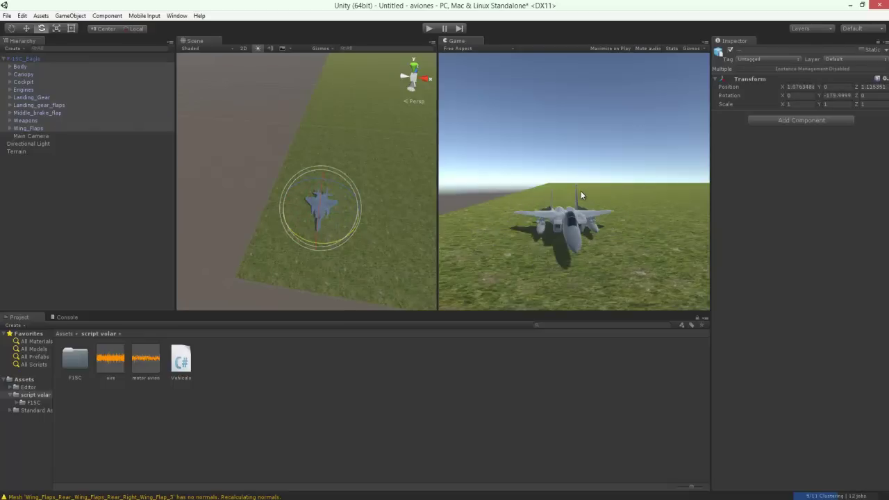
left_click(39, 59)
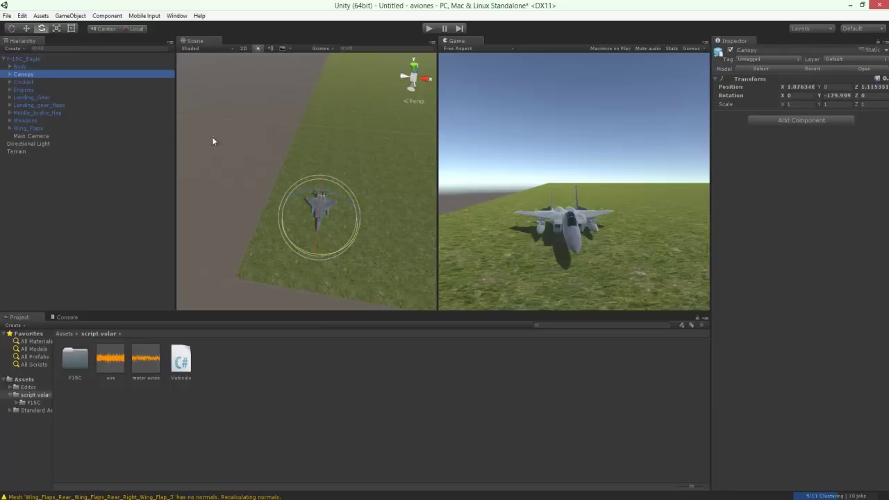
left_click(29, 60)
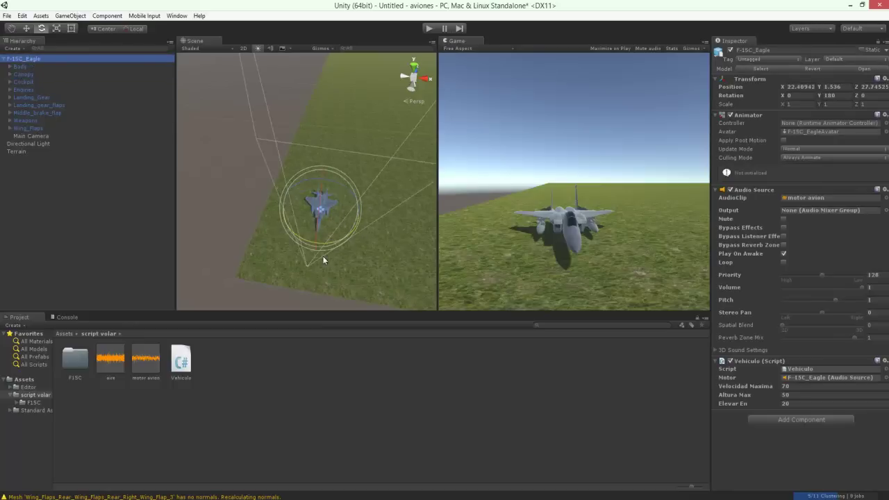
Turn F-15C_Eagle back to Y 360 so it faces away from the camera.
left_click(334, 239)
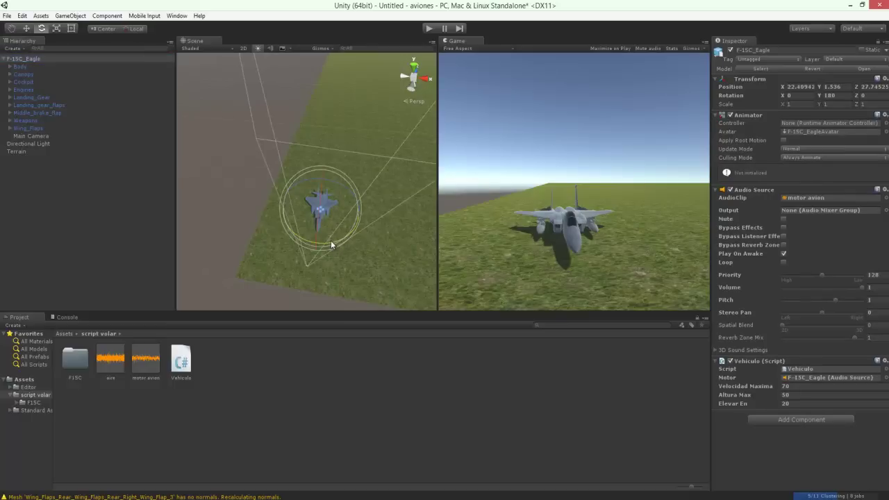
left_click_drag(332, 240, 313, 240)
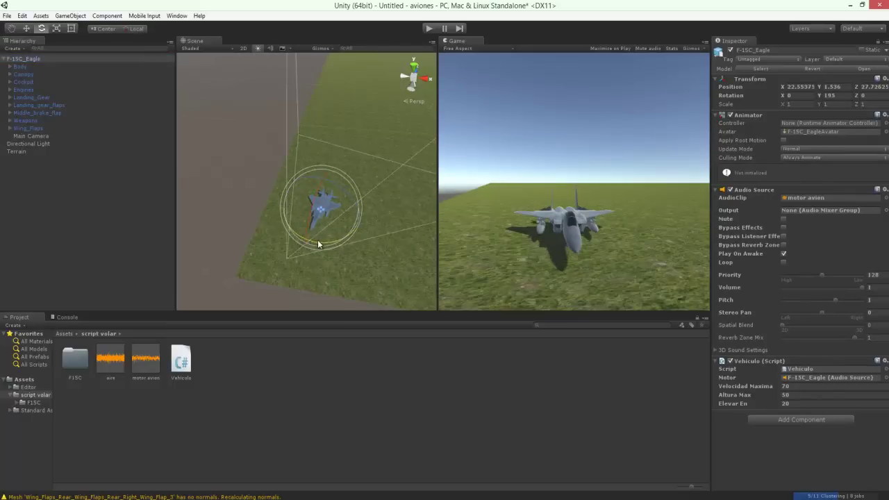
key("ctrl+z")
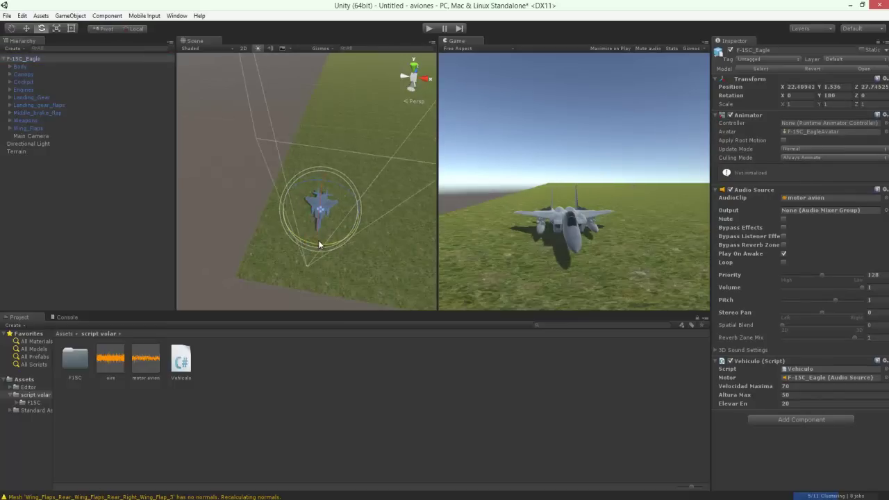
left_click_drag(329, 243, 65, 194)
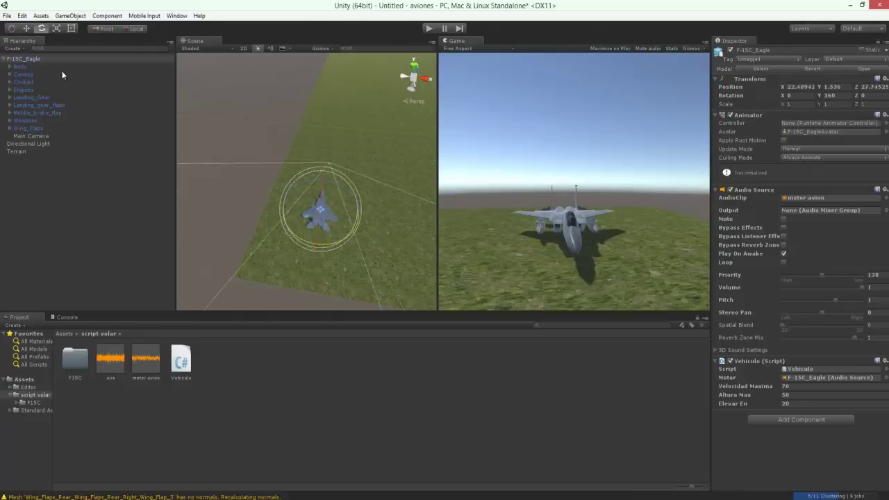
Rotate and move the Main Camera to −2.9, 6.5, −22.1, just behind the jet's tail.
left_click(36, 135)
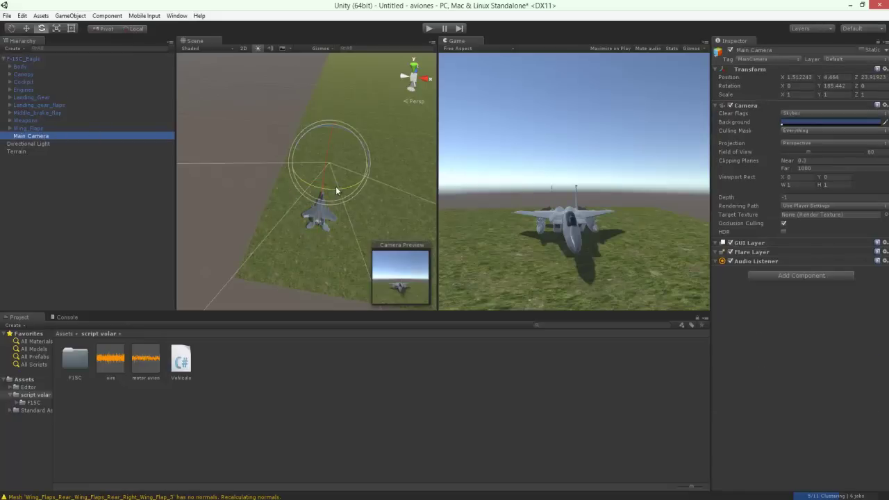
left_click_drag(336, 186, 590, 121)
left_click(26, 28)
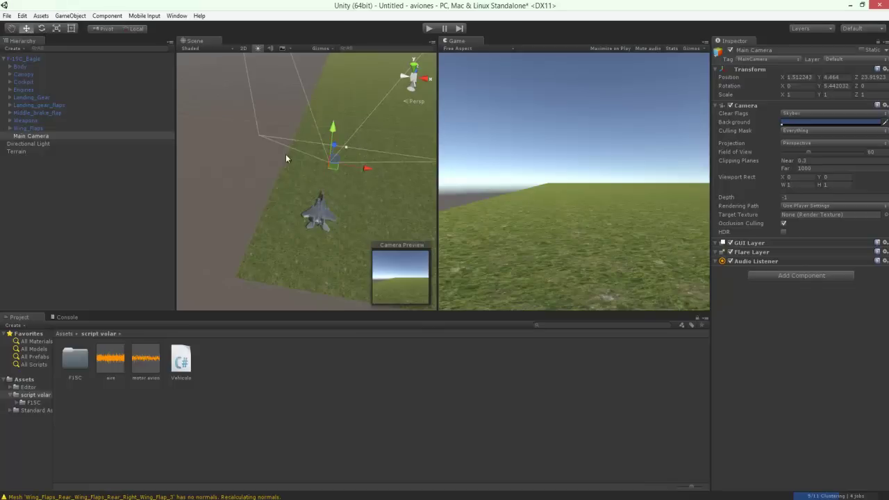
left_click_drag(337, 145, 320, 203)
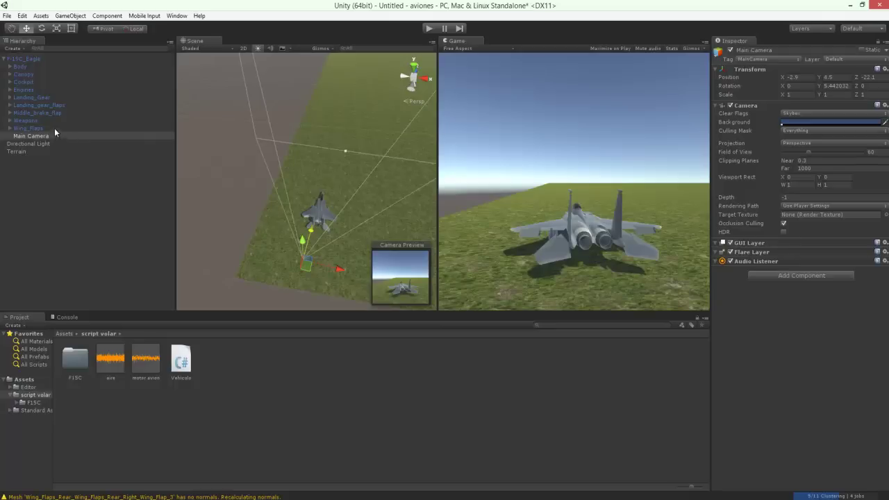
left_click(31, 59)
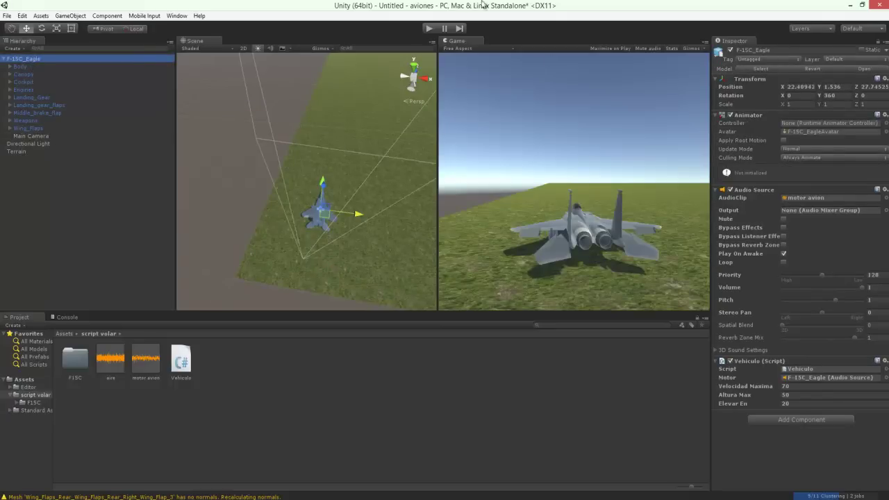
left_click(428, 27)
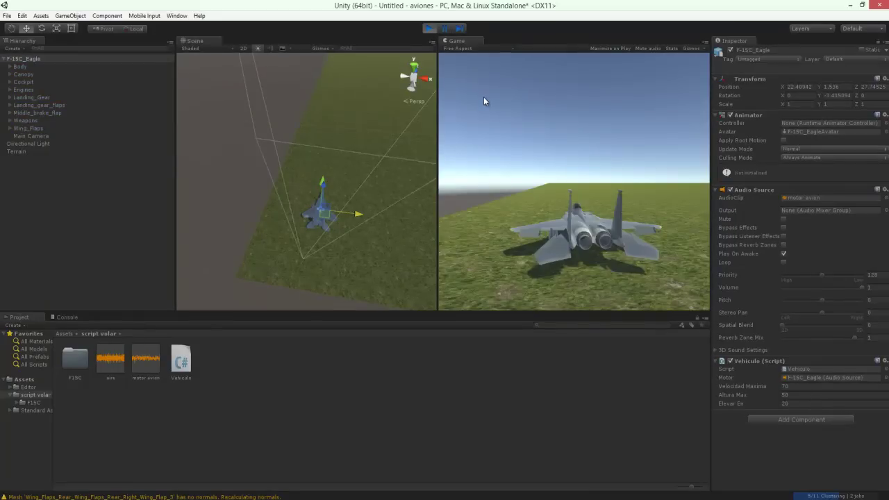
key("w")
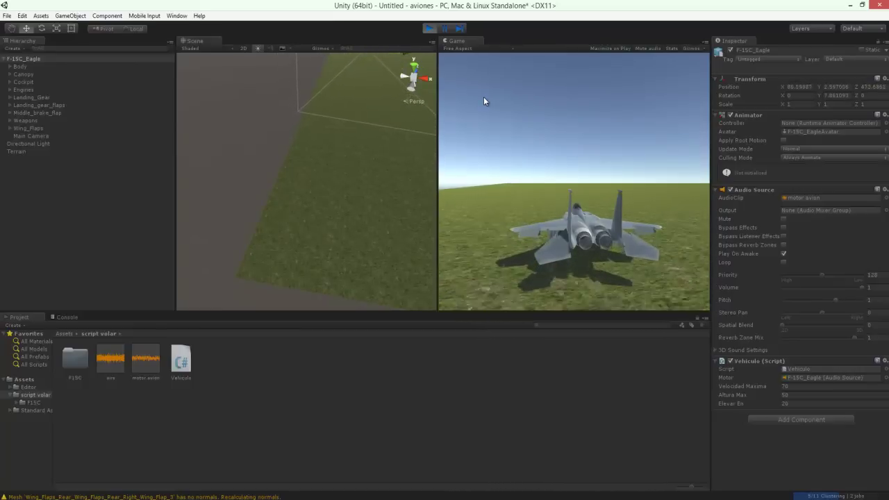
key("Right")
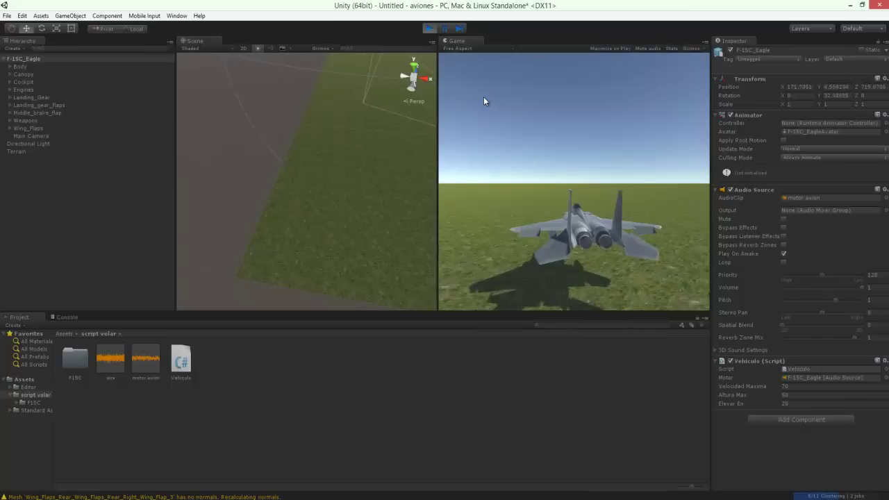
left_click(429, 28)
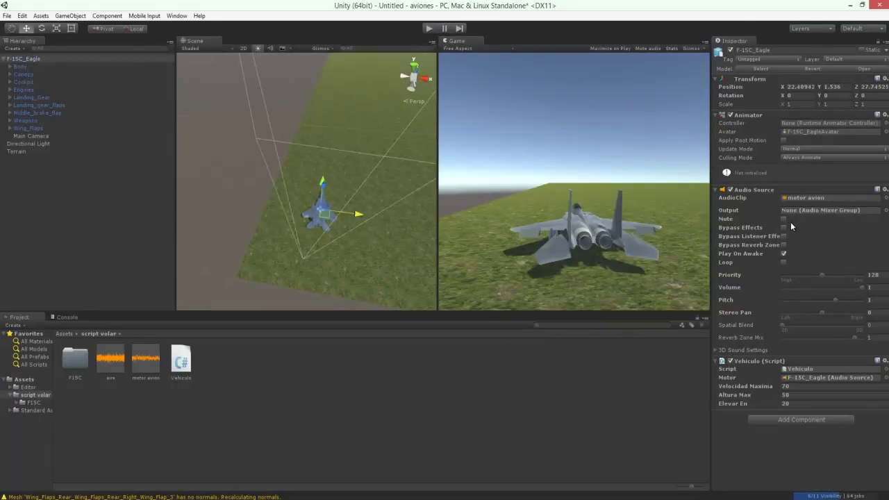
Enable Loop on the engine Audio Source and set Vehiculo's Elevar En to 5.
left_click(783, 262)
left_click(791, 387)
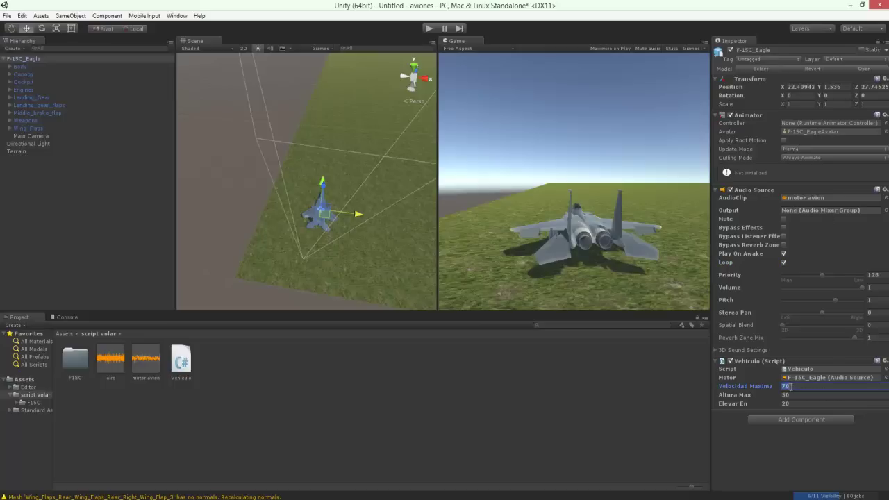
left_click(789, 396)
left_click(788, 404)
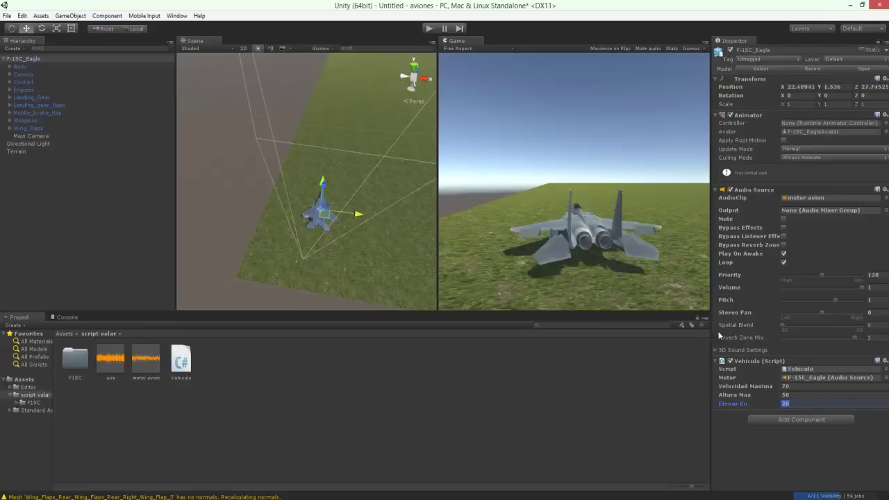
left_click(785, 387)
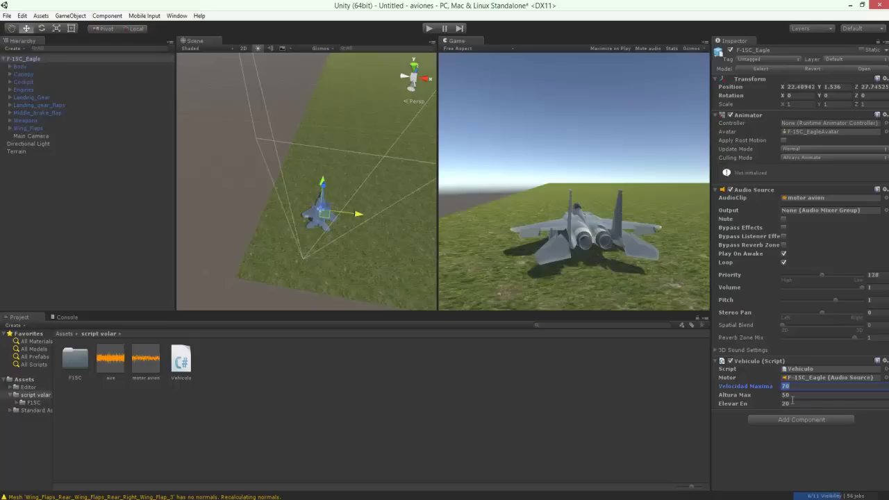
left_click(790, 403)
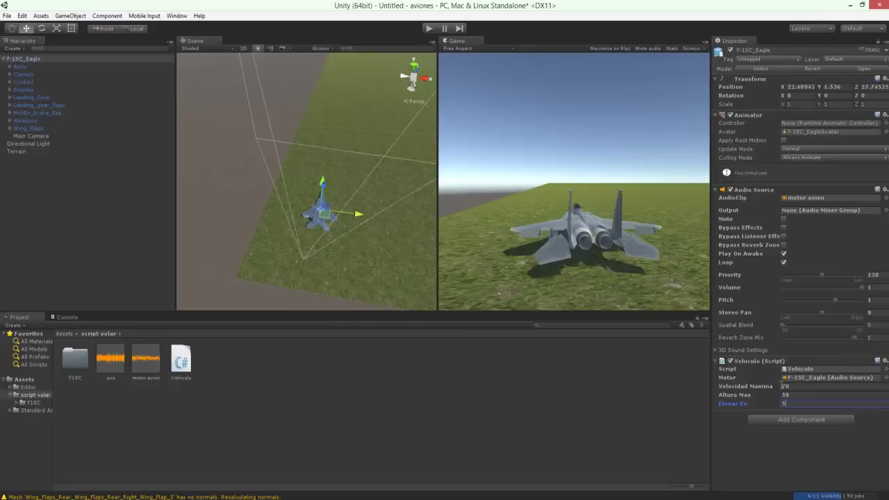
Set Velocidad Maxima to 100 and Altura Max to 500, then run the game in Play mode.
left_click(792, 386)
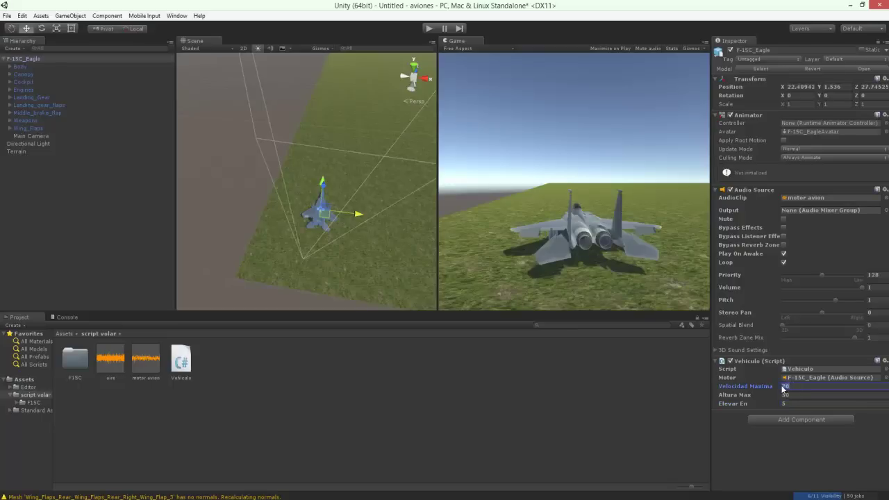
type("20")
left_click(786, 396)
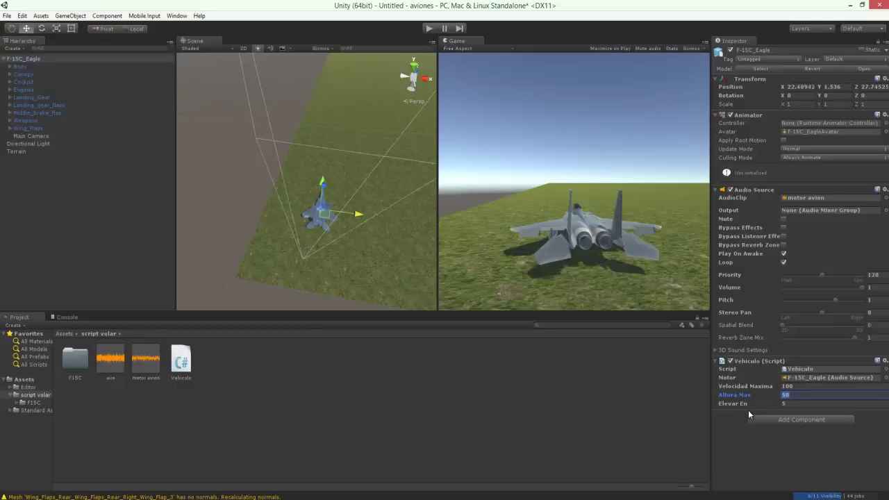
type("500")
left_click(429, 28)
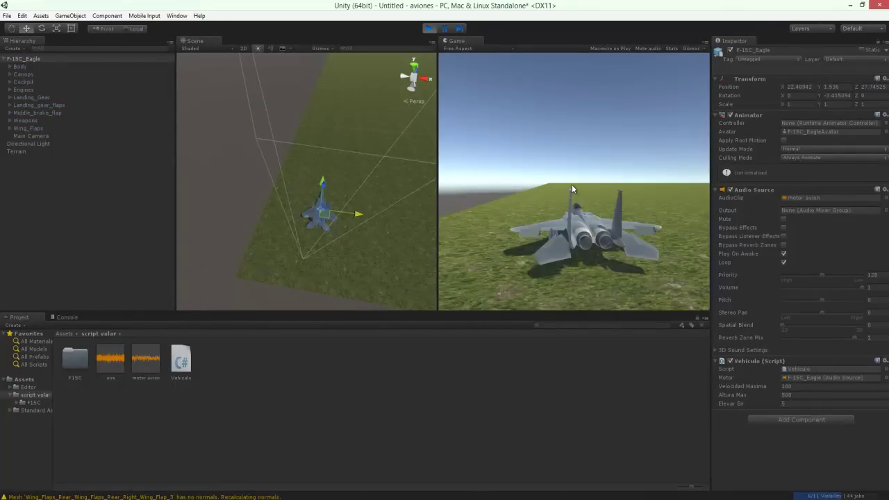
Fly the jet forward with W and turn right with D, then stop Play mode.
key("w")
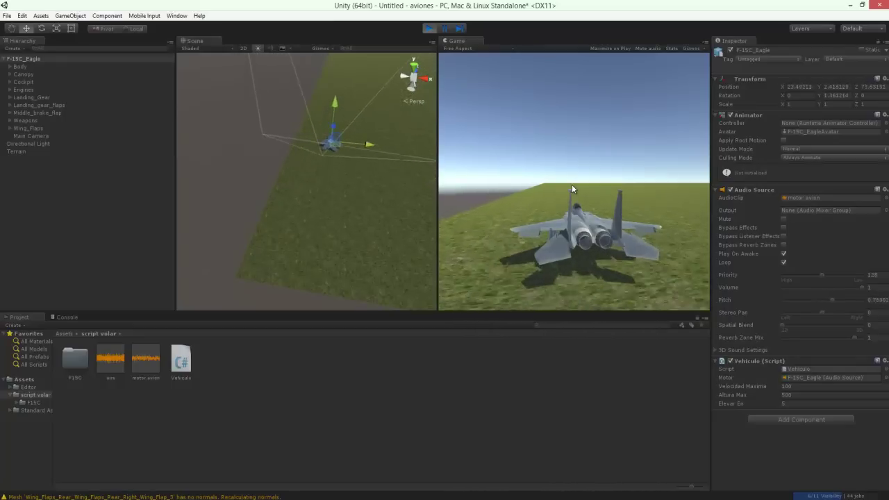
key("d")
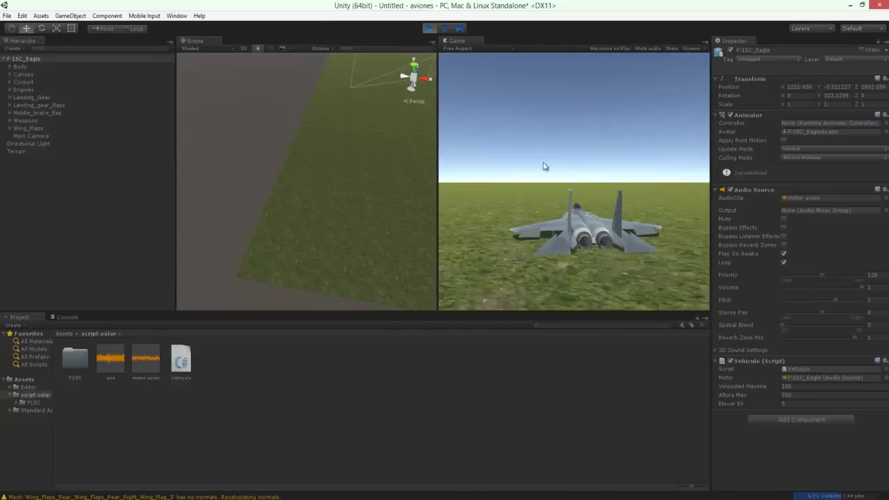
left_click(430, 28)
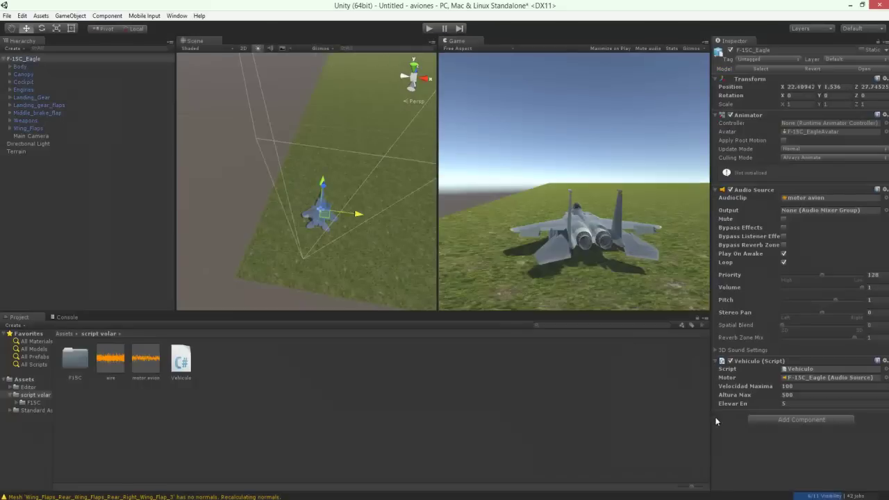
Open the Vehiculo script's C# source in the Inspector, read through it, then show the Assets folder.
left_click(803, 370)
double_click(803, 370)
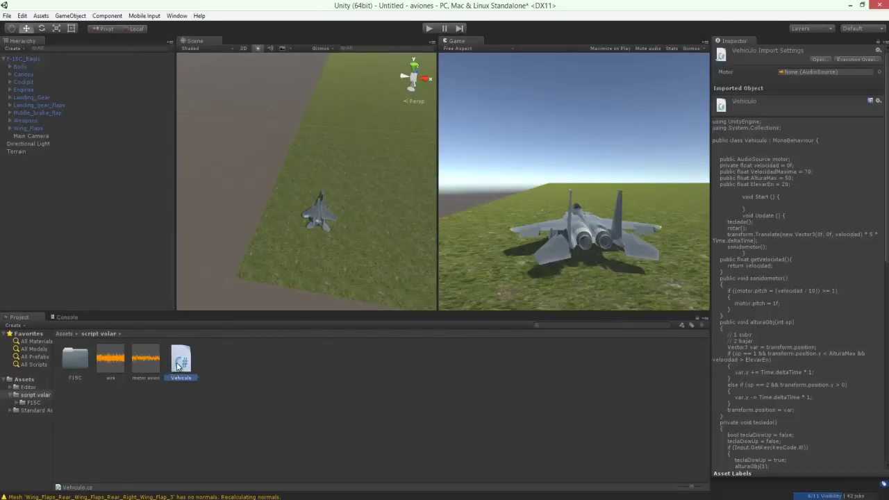
scroll(794, 299, "down", 5)
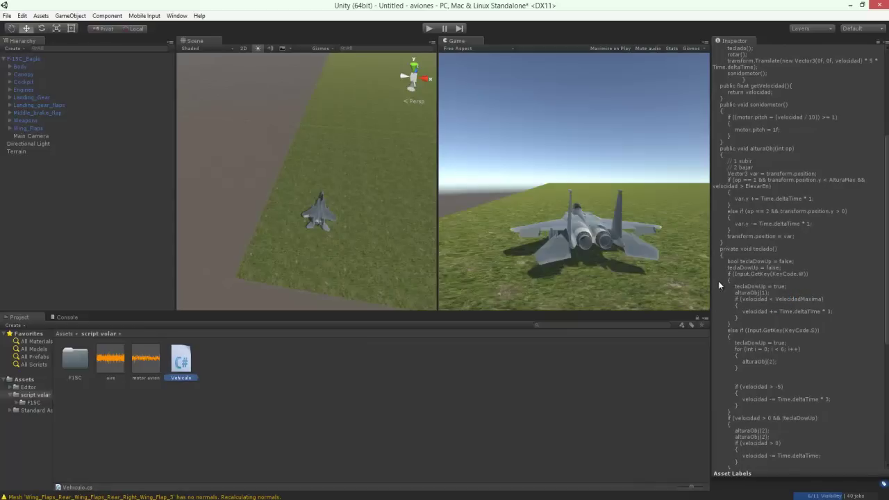
scroll(763, 279, "down", 7)
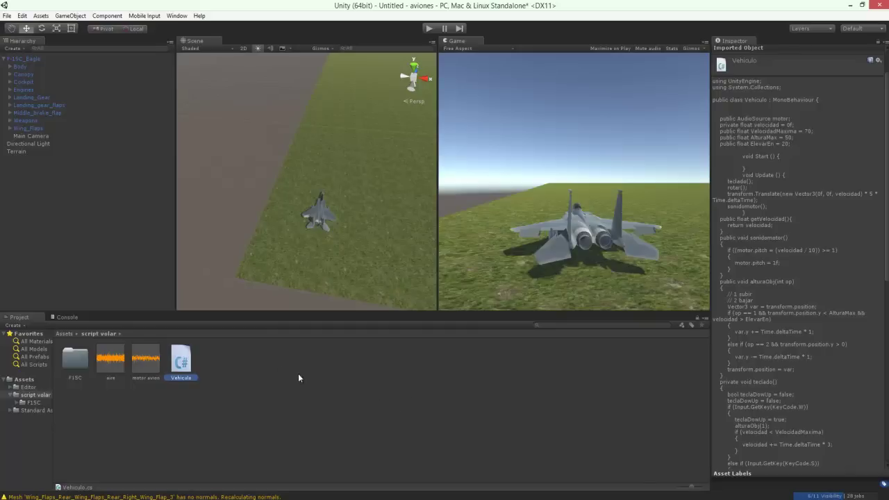
left_click(23, 380)
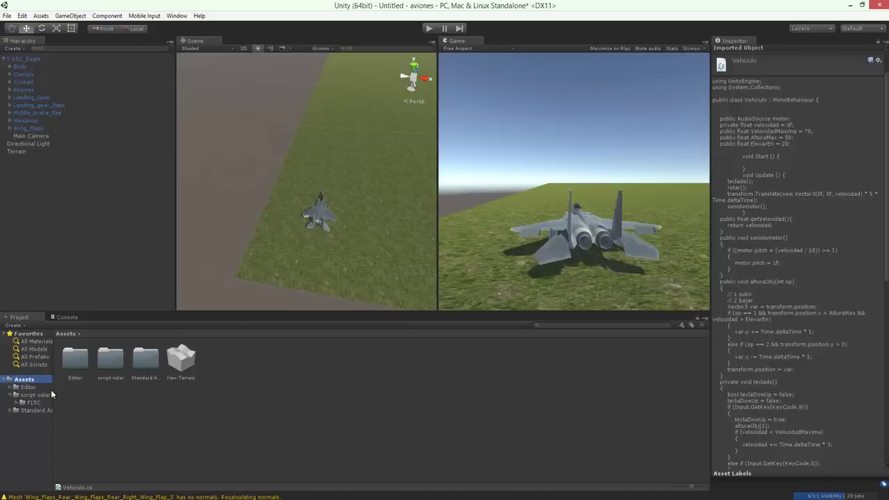
From Standard Assets > Vehicles > Aircraft > Prefabs, place an AircraftJetAI in the scene.
double_click(141, 361)
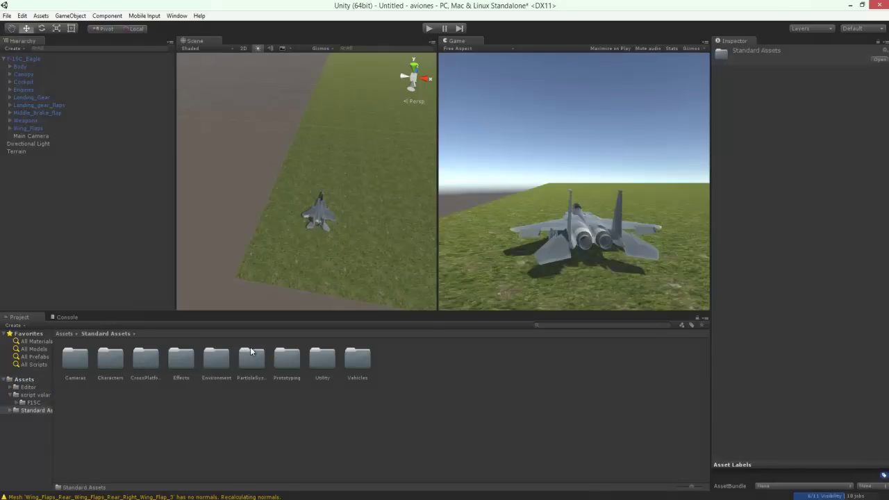
double_click(355, 359)
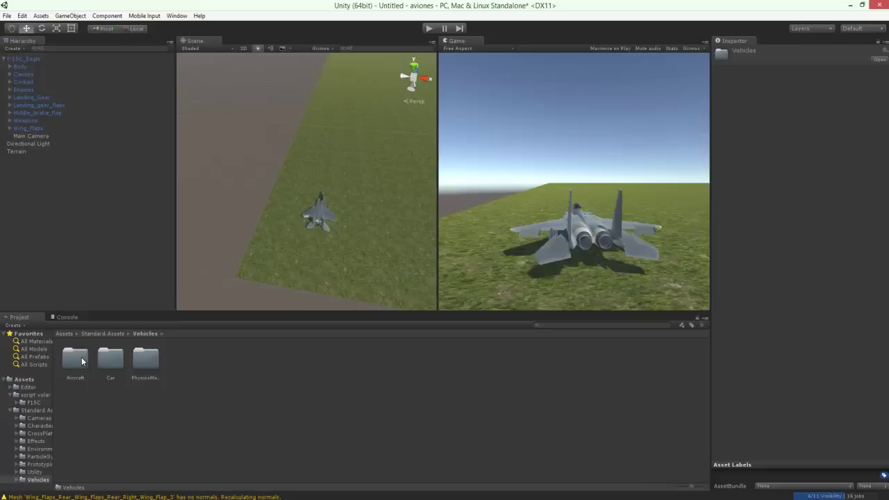
double_click(82, 361)
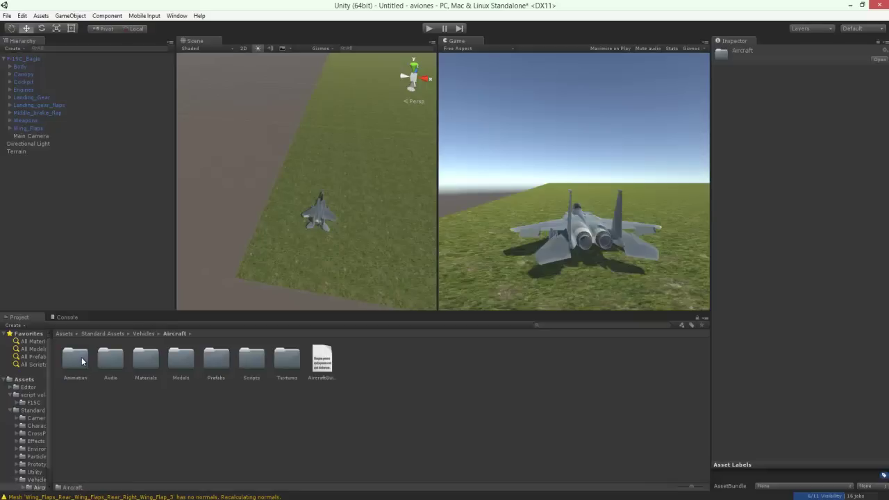
double_click(212, 360)
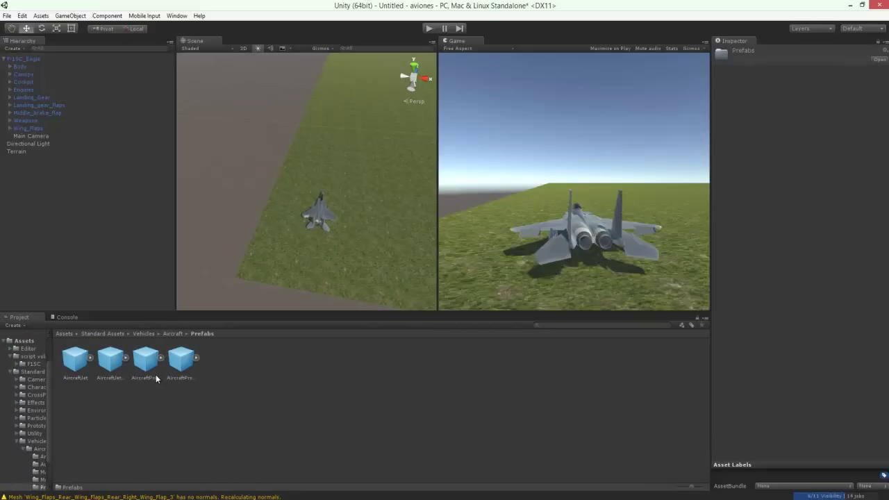
left_click(111, 368)
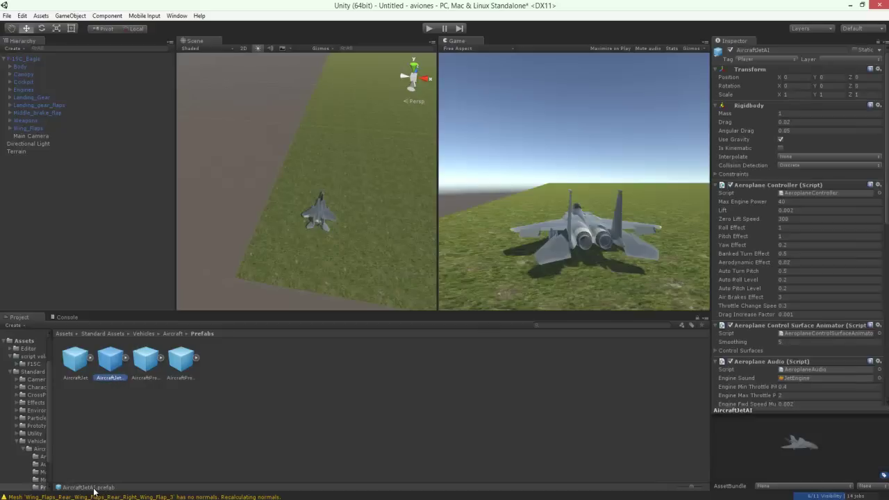
left_click_drag(114, 355, 417, 171)
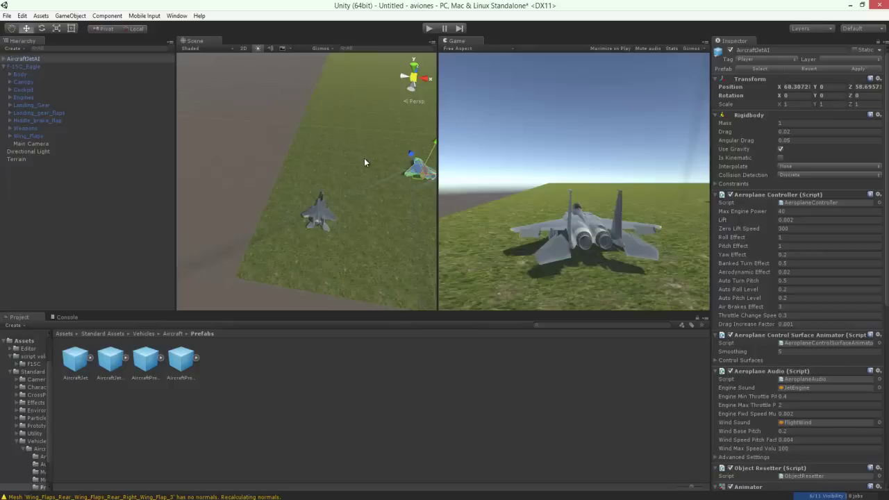
Compare the aircraft prefabs' settings and place an AircraftPropellerAi plane in the scene.
left_click(75, 368)
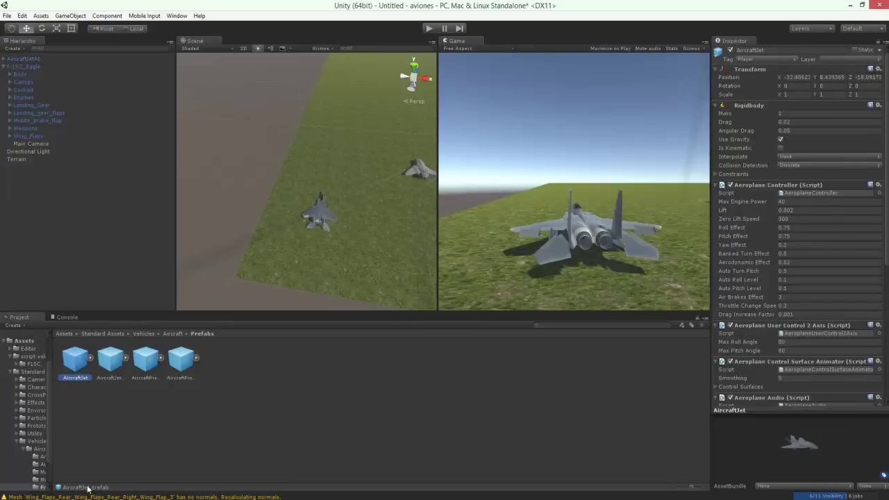
left_click(182, 366)
left_click(157, 369)
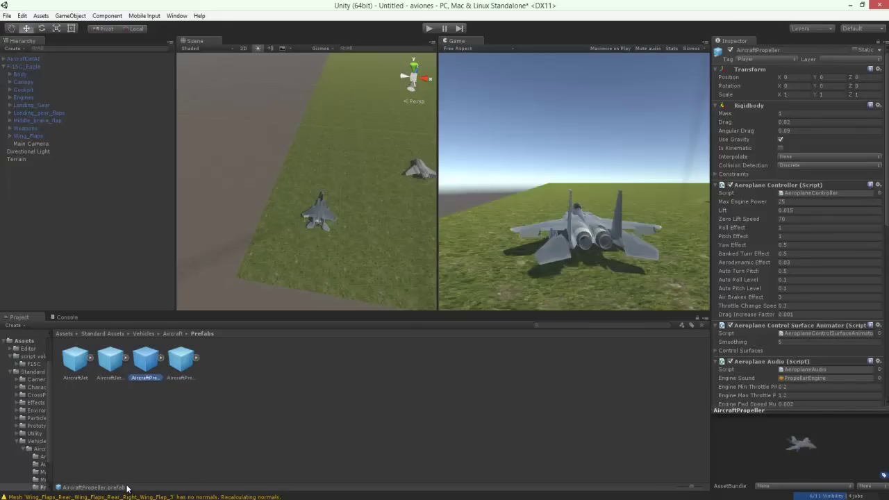
left_click(182, 366)
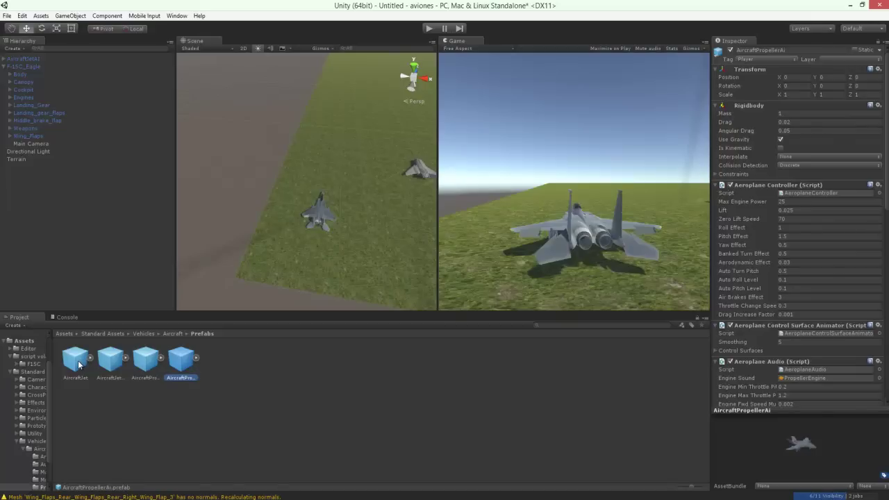
scroll(297, 235, "up", 5)
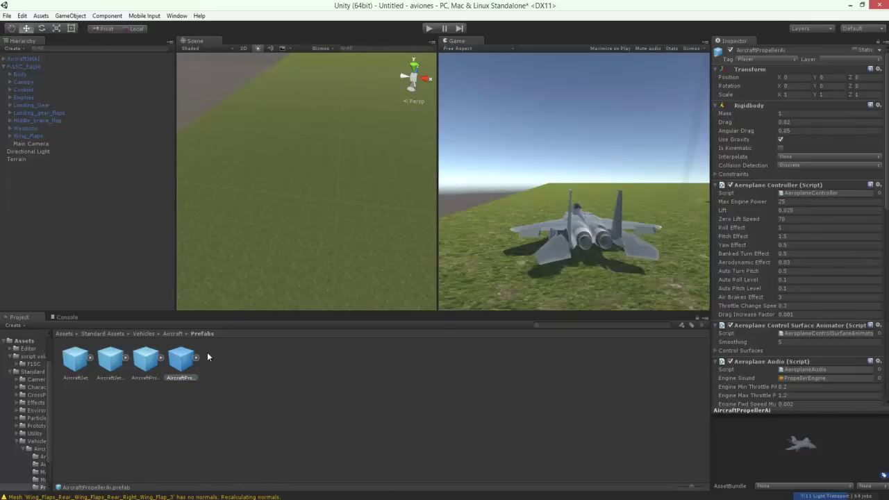
left_click_drag(182, 358, 322, 244)
Place an AircraftJet prefab in the scene and frame it in the view.
scroll(337, 241, "down", 3)
right_click_drag(322, 244, 292, 264)
left_click(81, 366)
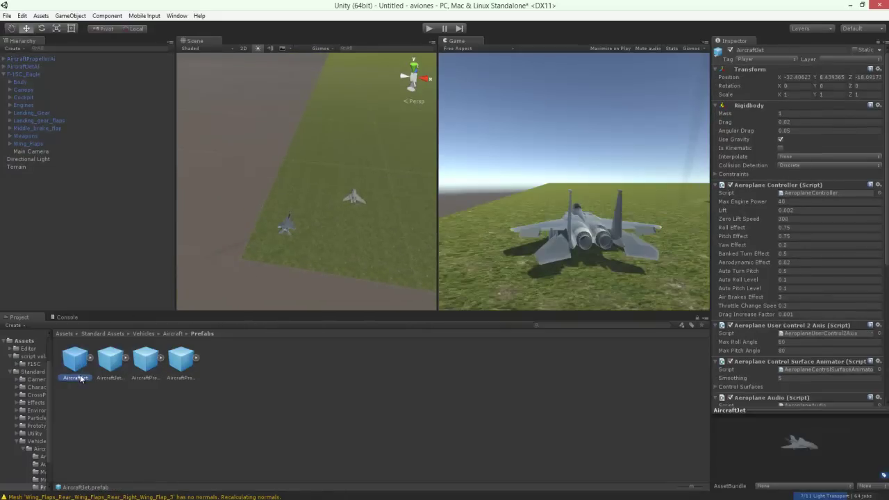
left_click_drag(80, 364, 309, 231)
key("f")
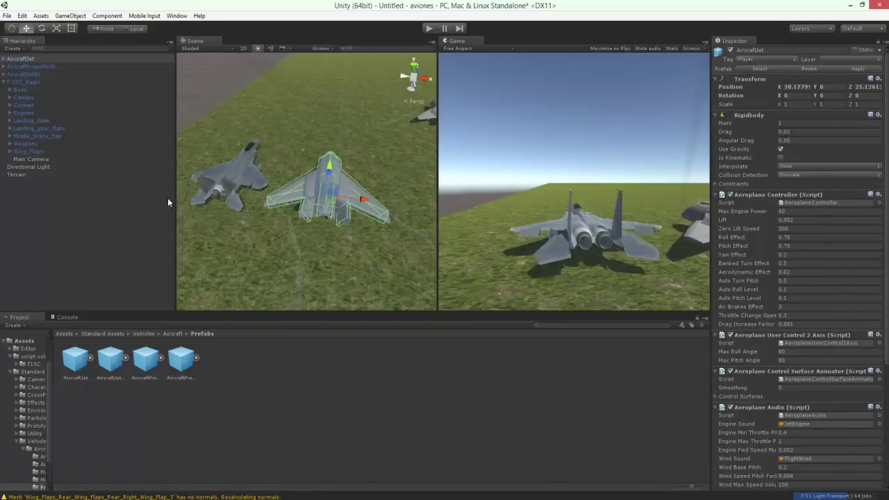
Slide the F-15C_Eagle along X to about 38 so it overlaps the AircraftJet.
left_click(33, 67)
left_click(30, 81)
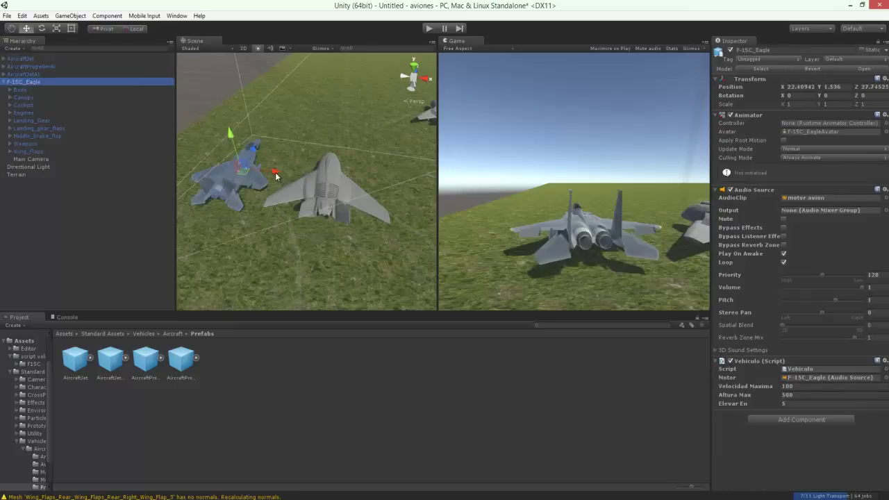
left_click_drag(273, 171, 346, 184)
mouse_move(346, 183)
middle_mouse_down()
mouse_move(345, 198)
mouse_move(334, 203)
mouse_move(335, 194)
middle_mouse_up()
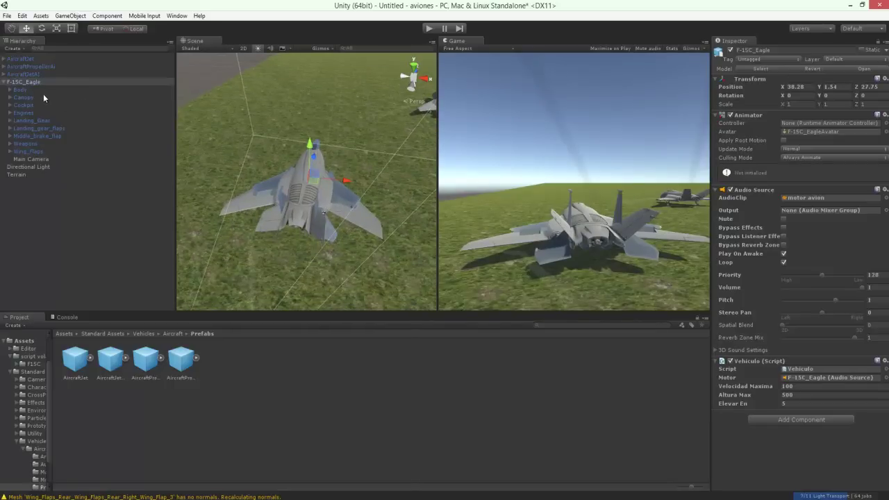
Select AircraftJet in the Hierarchy and expand its child objects.
left_click(21, 59)
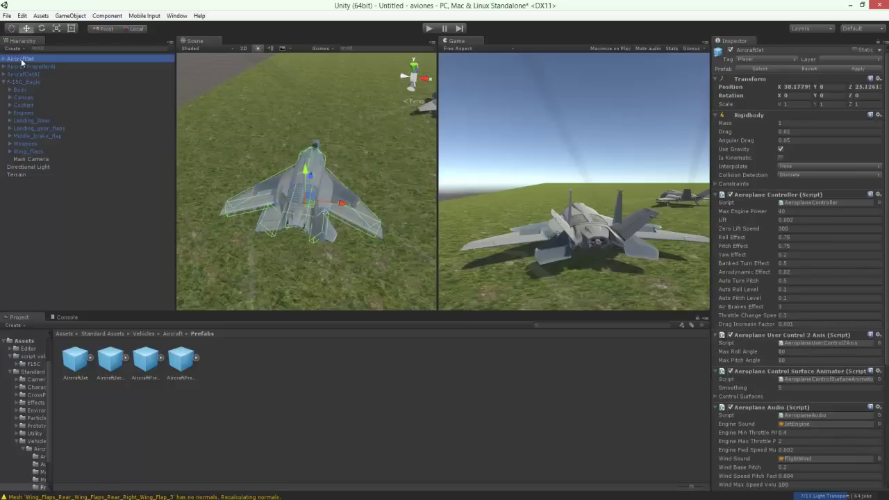
left_click(3, 59)
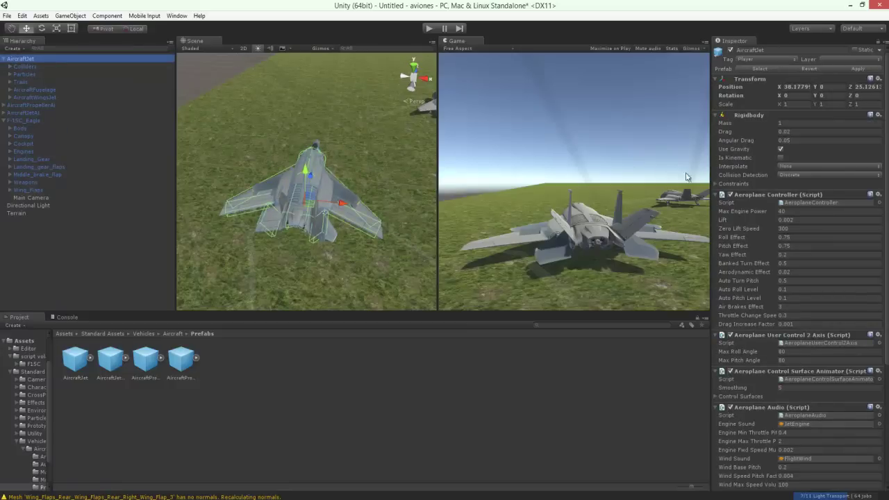
scroll(757, 203, "down", 5)
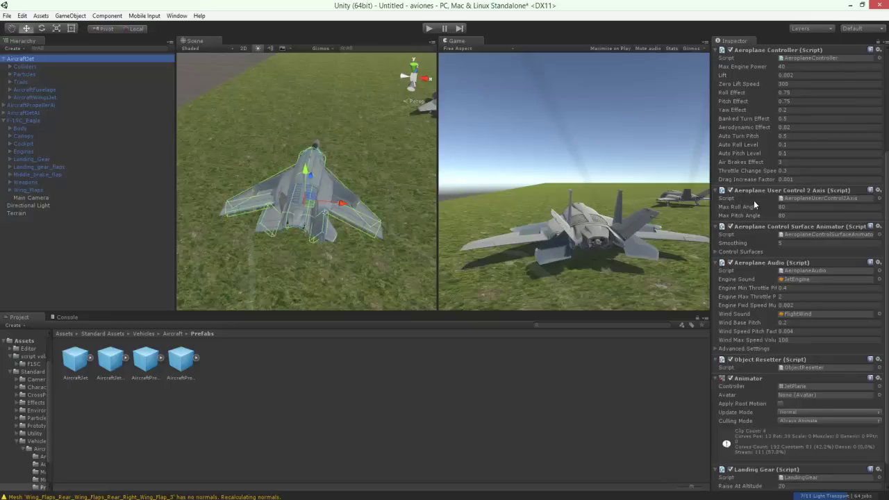
scroll(756, 204, "down", 1)
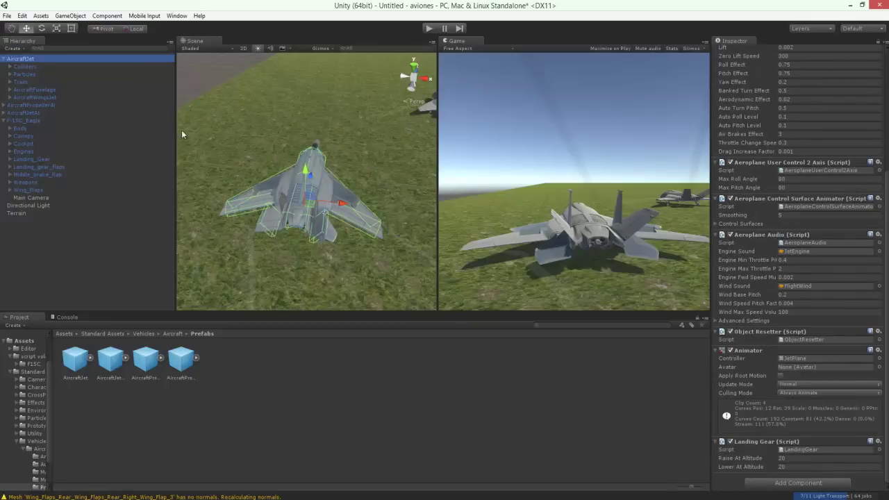
Remove the Audio Source and Vehiculo script components from F-15C_Eagle.
left_click(36, 121)
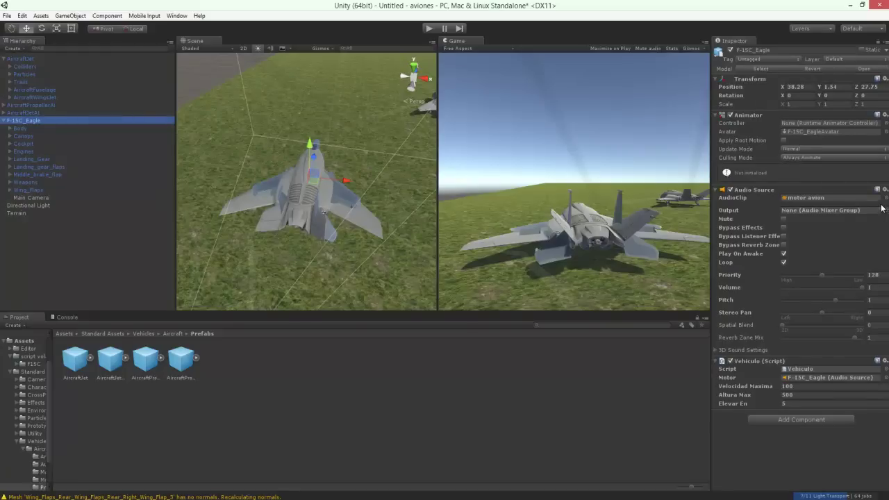
left_click(885, 190)
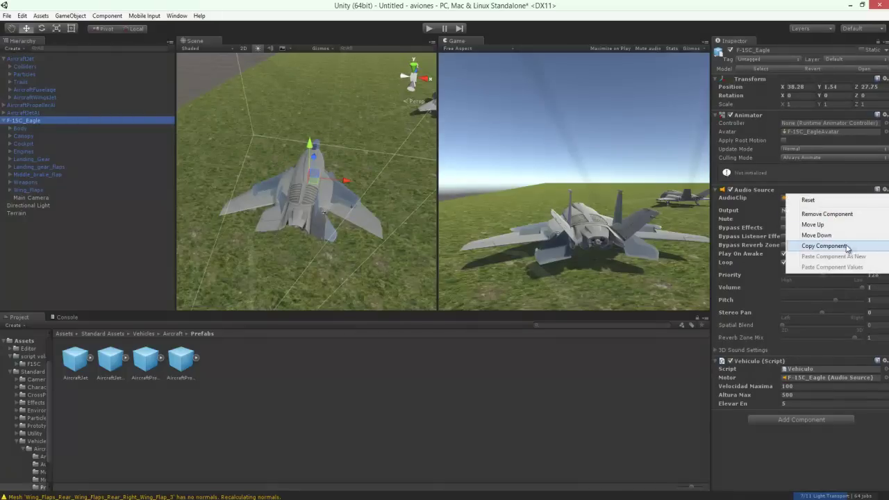
left_click(842, 217)
left_click(878, 190)
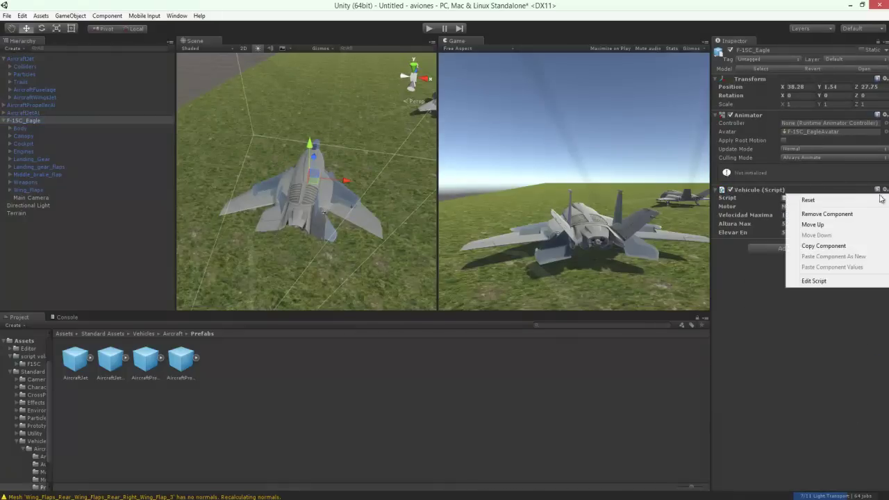
left_click(860, 214)
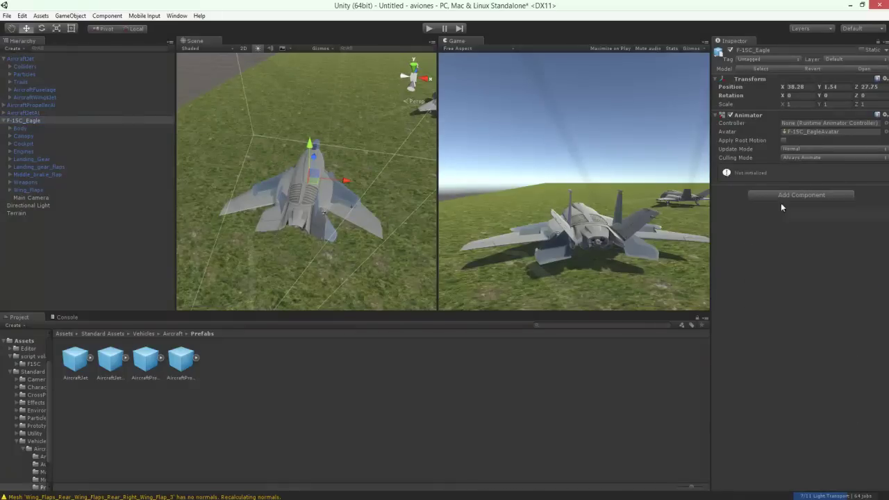
left_click(23, 60)
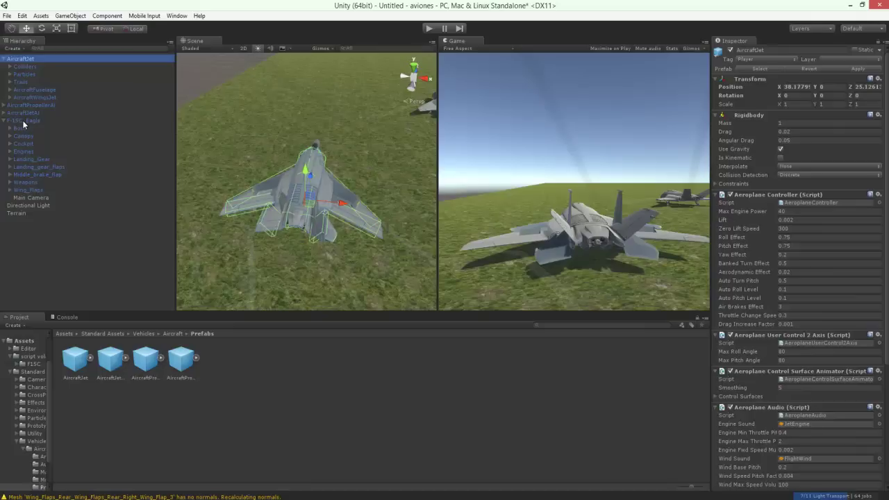
Make F-15C_Eagle a child of AircraftJet, check its Main Camera, and expand AircraftWingsJet.
left_click_drag(23, 121, 38, 58)
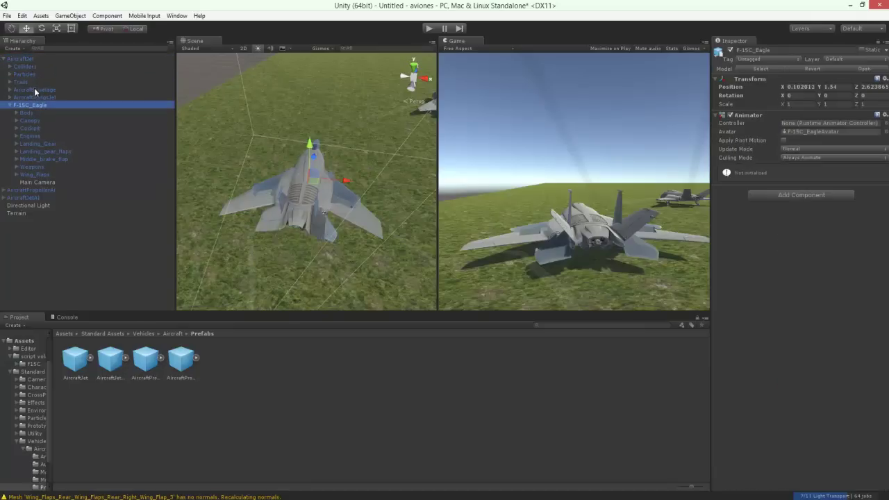
left_click(41, 182)
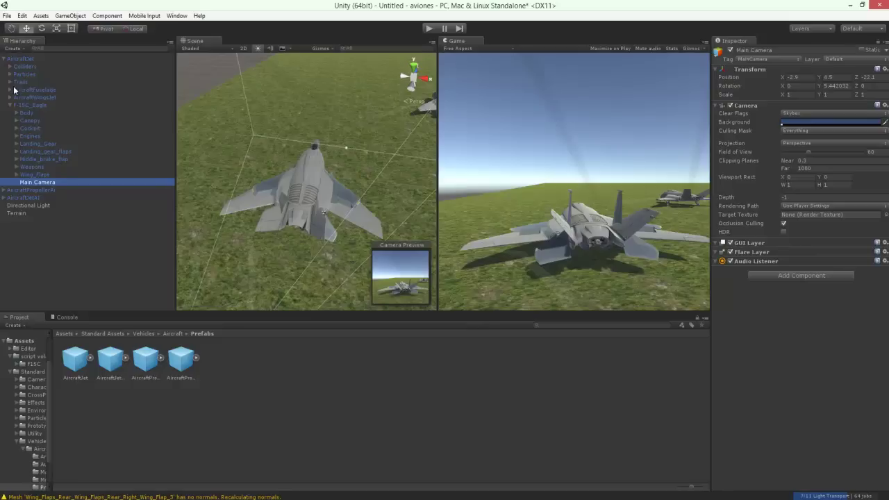
left_click(24, 59)
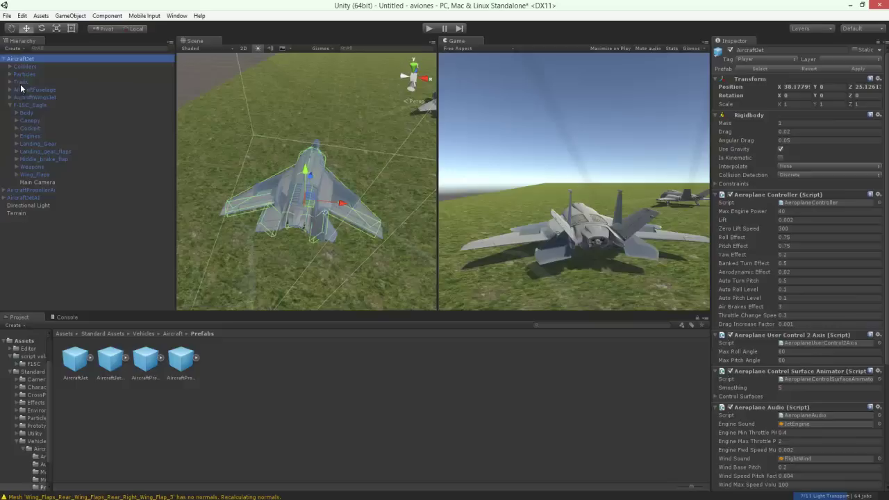
left_click(31, 105)
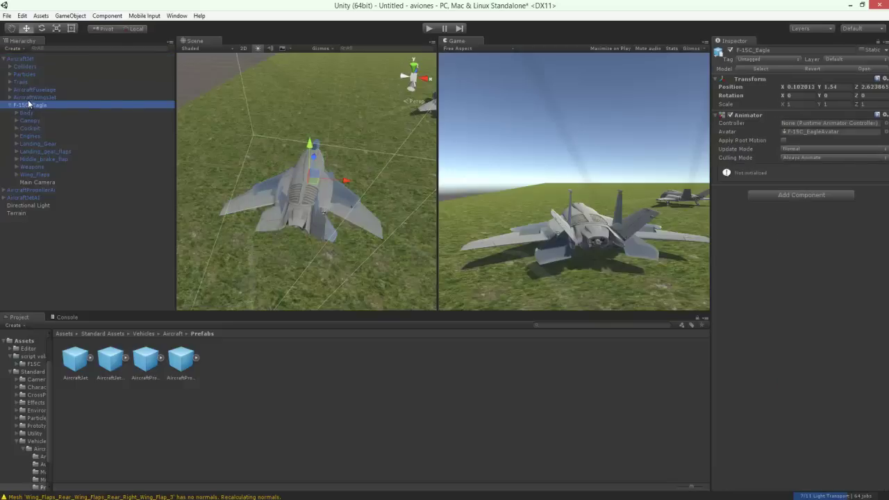
left_click(23, 97)
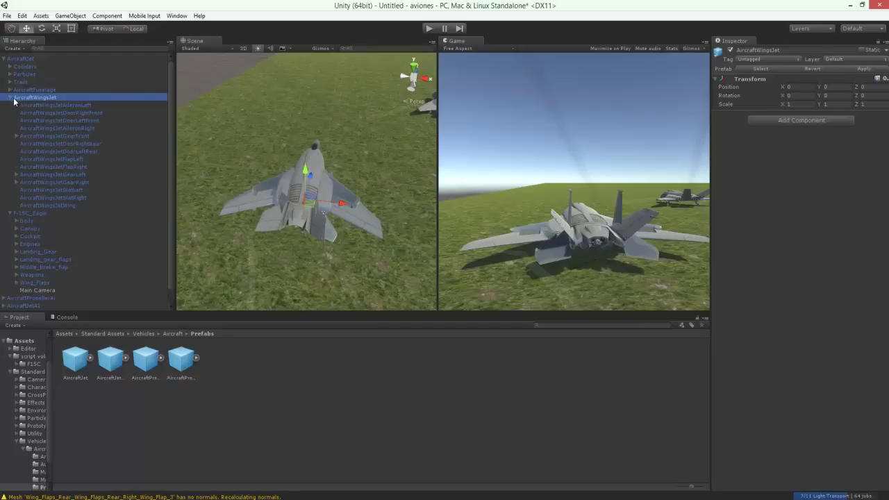
Disable the Mesh Renderer on all AircraftWingsJet parts to hide the stock wings.
left_click(50, 104)
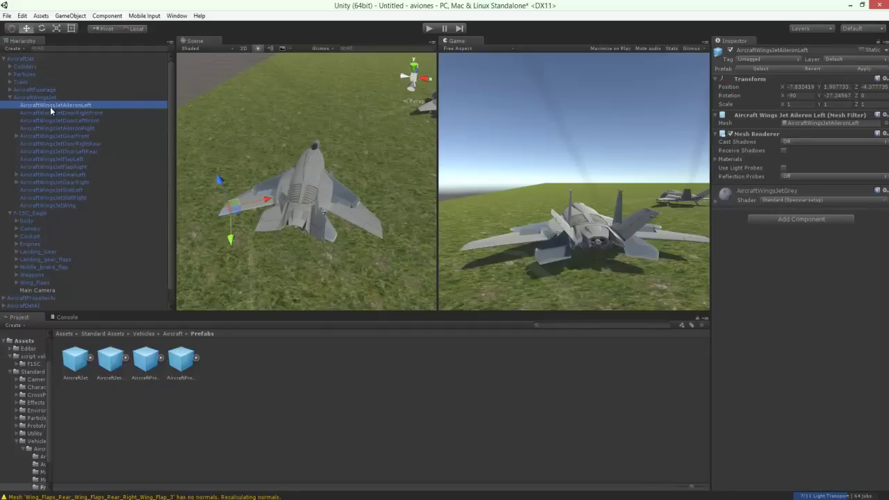
left_click(60, 204, "shift")
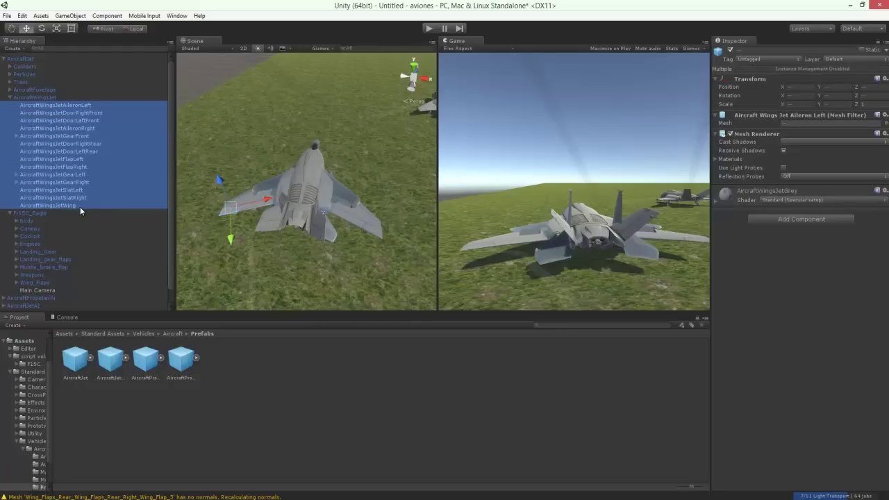
left_click(730, 133)
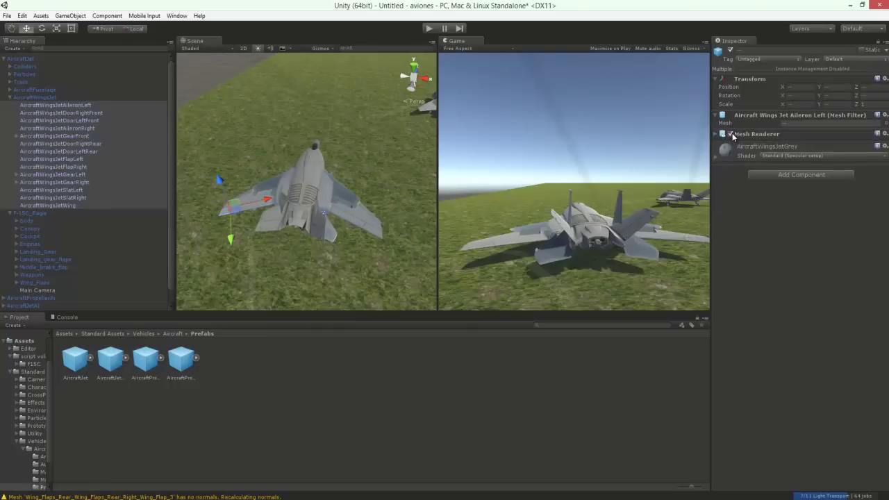
left_click(731, 134)
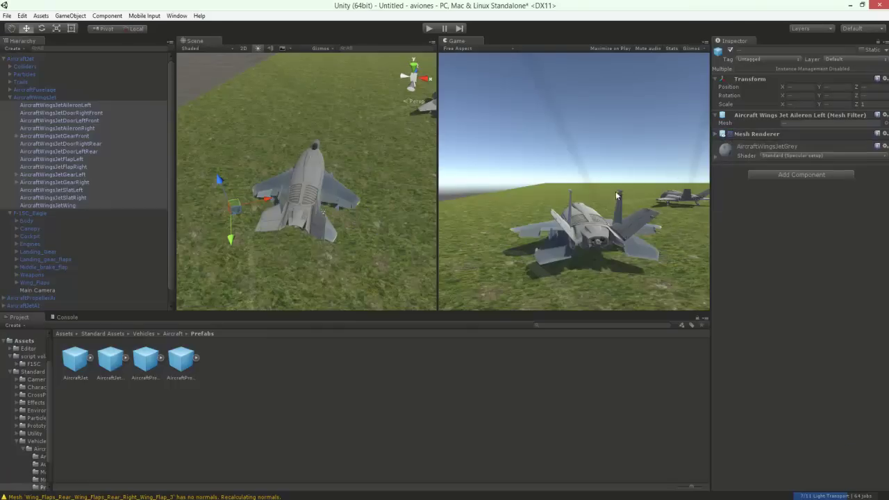
Disable the Mesh Renderer on the five AircraftFuselage parts to hide the stock fuselage.
left_click(309, 170)
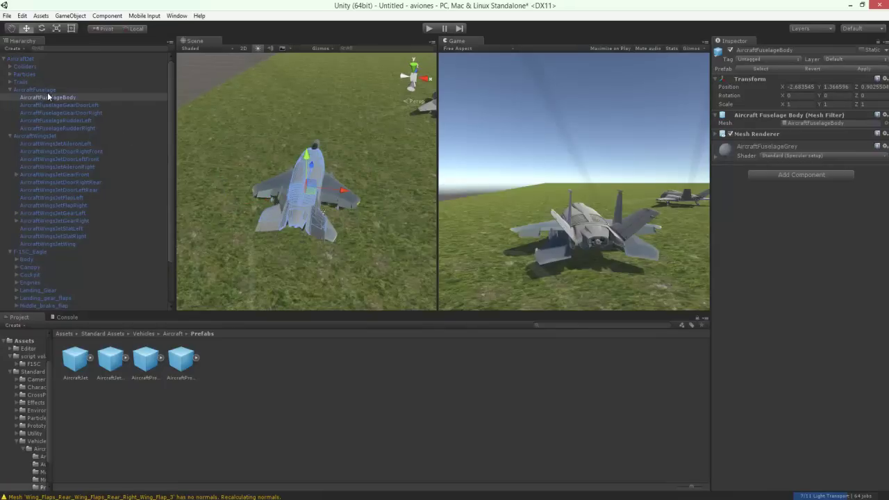
left_click(68, 128, "shift")
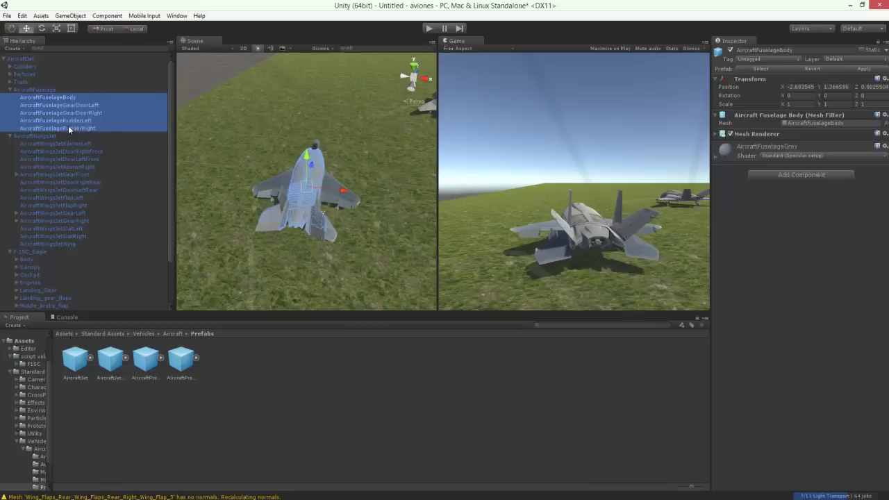
left_click(731, 134)
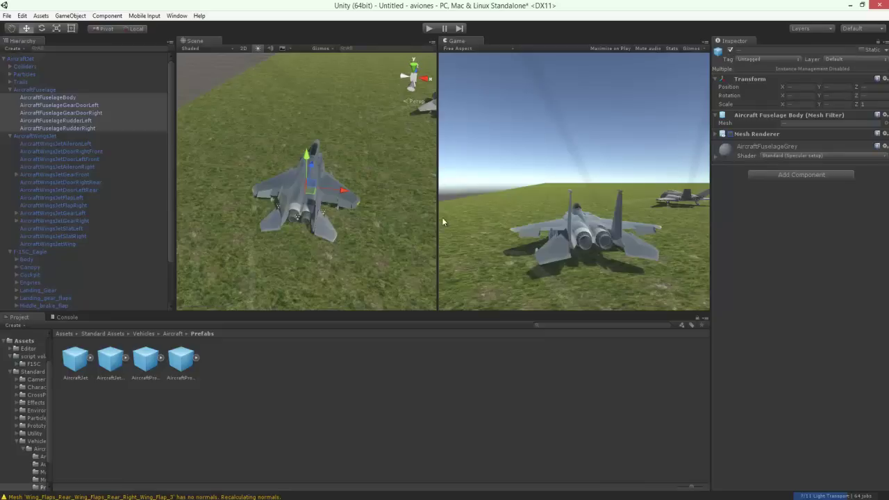
Move the AfterburnerLeft flame onto the F-15C's left engine nozzle.
scroll(355, 215, "down", 3)
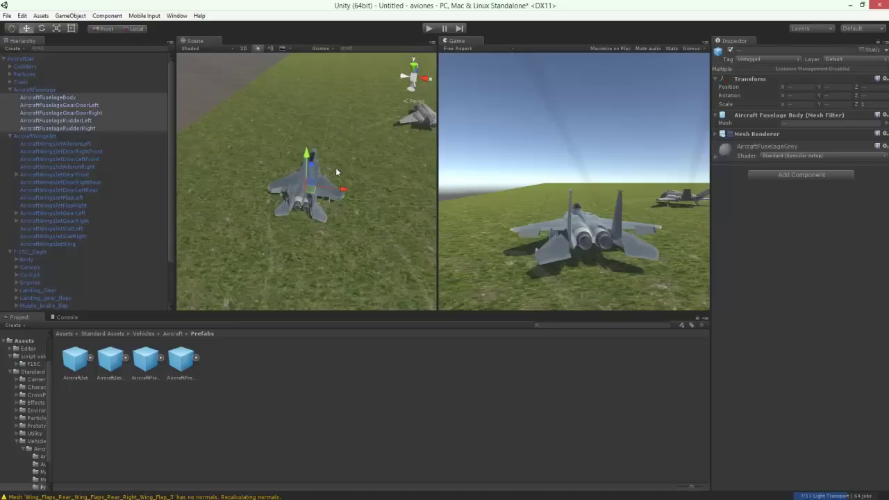
middle_click_drag(336, 171, 252, 298)
scroll(339, 161, "up", 4)
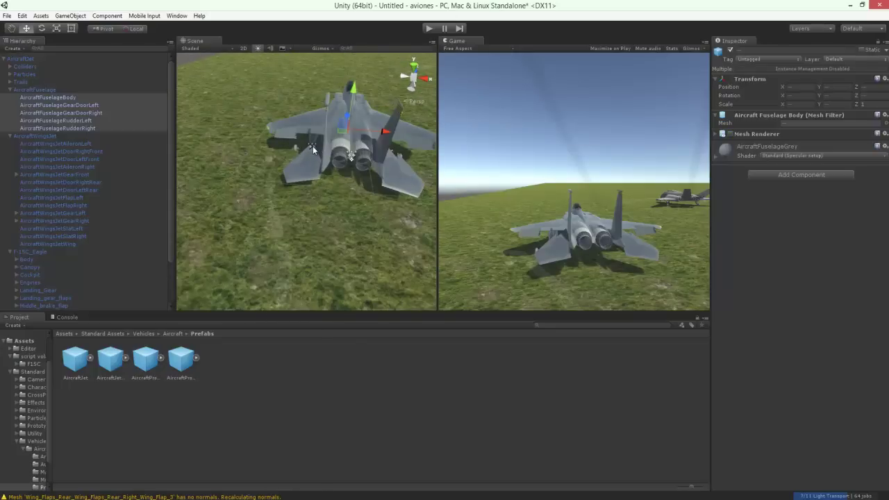
left_click(313, 146)
left_click_drag(317, 149, 360, 216, "alt")
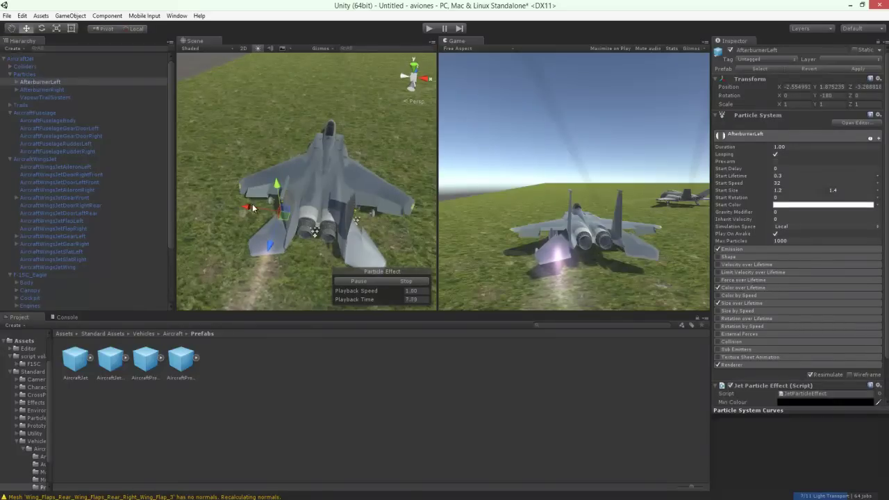
left_click_drag(248, 208, 271, 221)
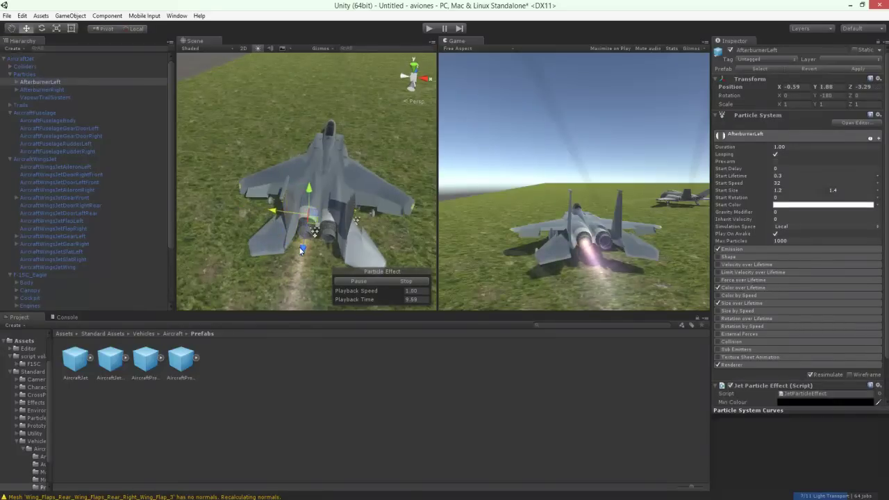
left_click_drag(302, 250, 304, 267)
right_click_drag(308, 252, 276, 139)
left_click_drag(248, 148, 273, 157)
Position the AfterburnerRight flame at the other nozzle and review the whole plane.
left_click(357, 139)
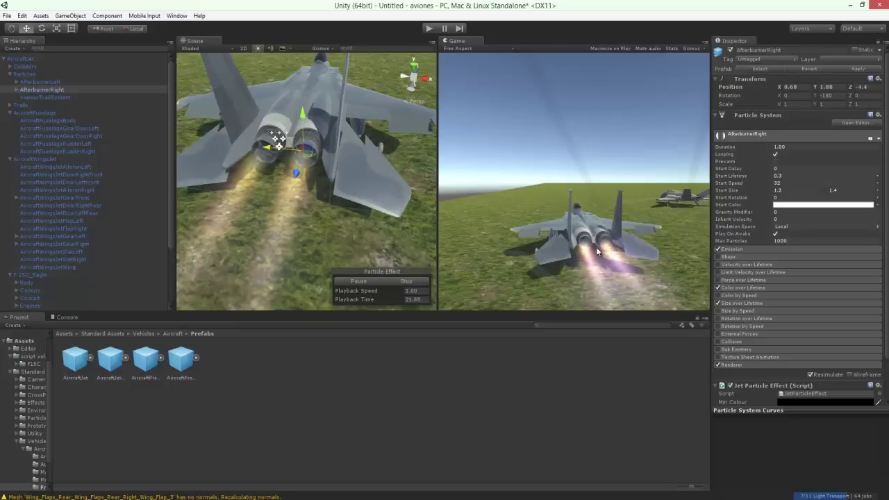
scroll(341, 145, "down", 5)
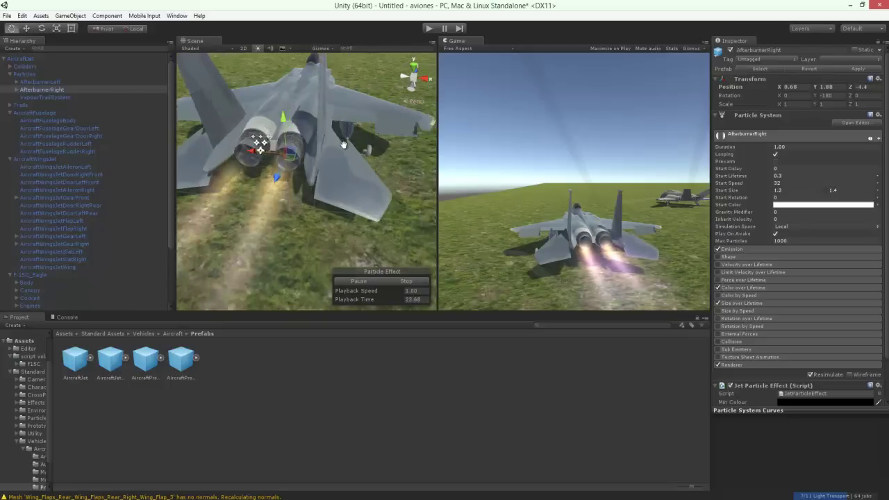
scroll(323, 148, "up", 3)
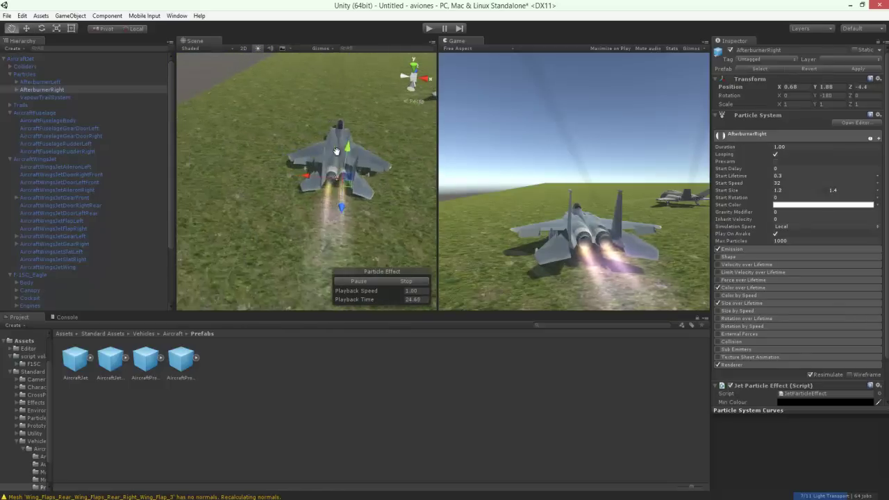
middle_click_drag(336, 150, 343, 141)
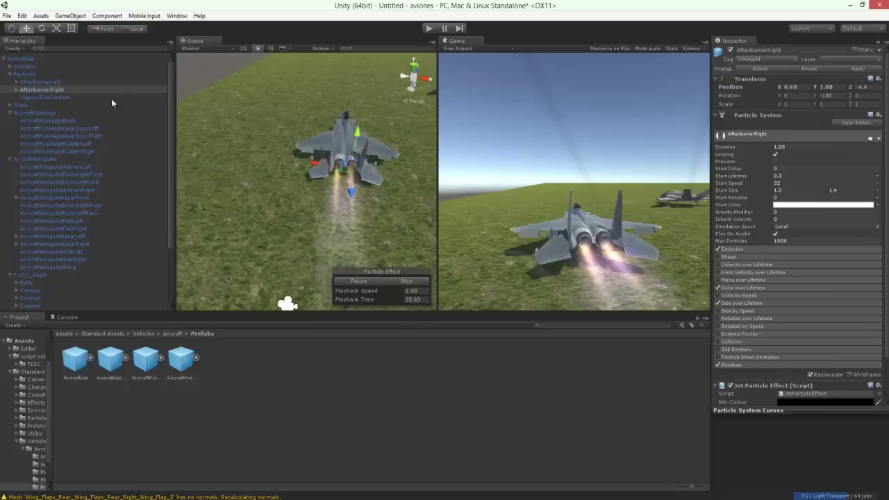
left_click(54, 97)
left_click_drag(326, 149, 290, 166, "alt")
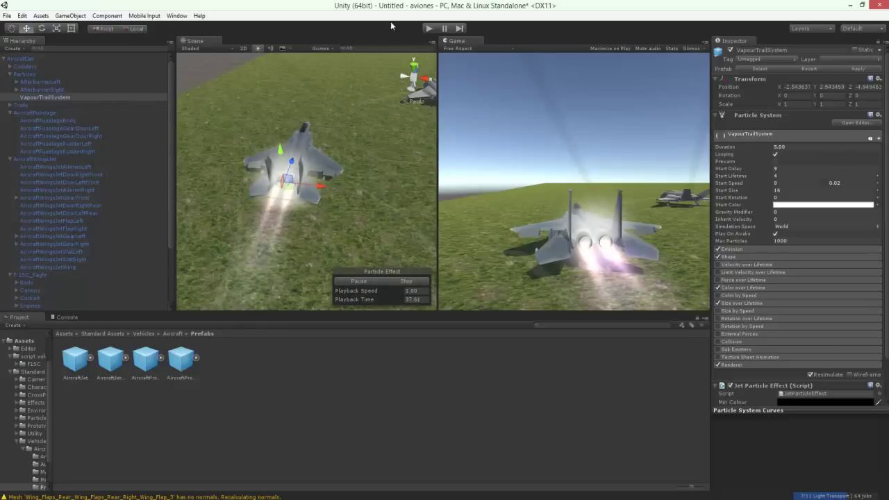
Enter Play mode to test-fly the F-15C.
left_click(429, 28)
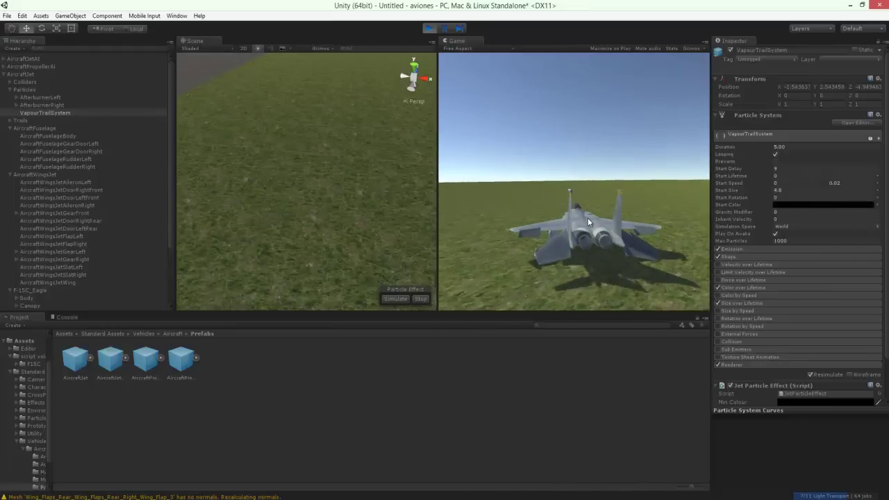
Stop the flight, set the Main Camera inside the cockpit at 0, 1.4, 8.4, and end the test run.
left_click(429, 27)
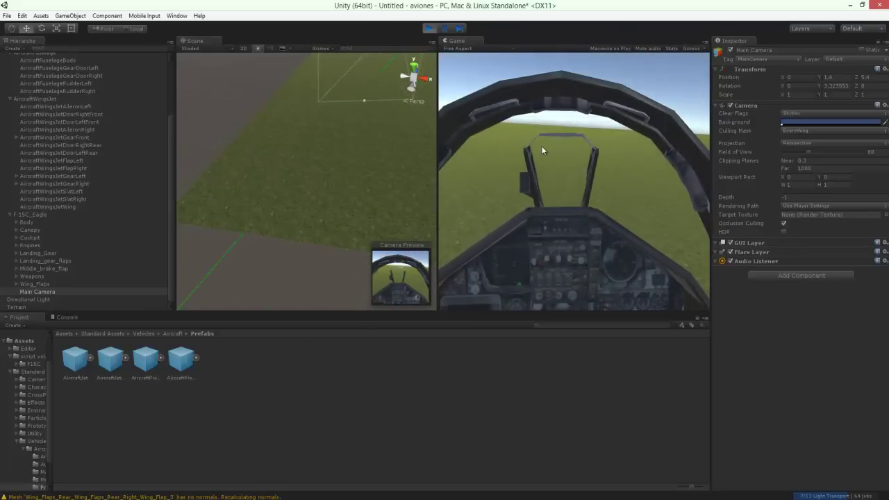
left_click(429, 29)
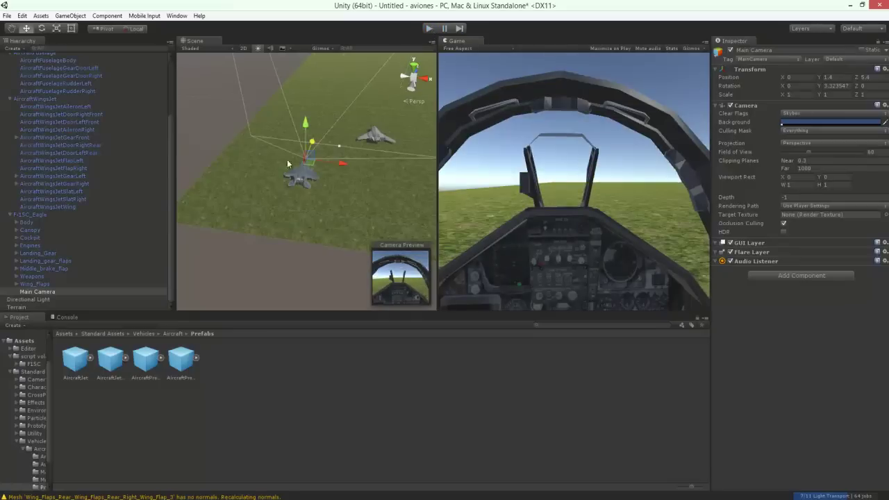
scroll(287, 159, "up", 10)
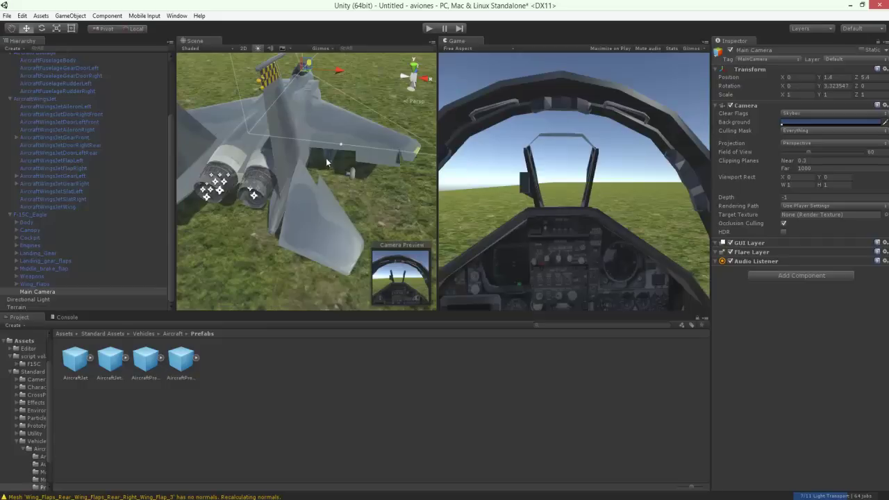
left_click(353, 175)
left_click(352, 174)
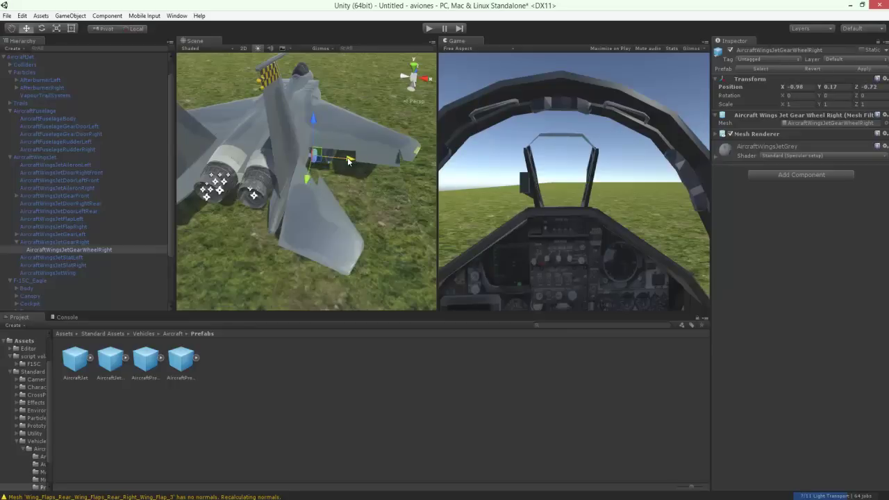
right_click_drag(323, 181, 301, 170)
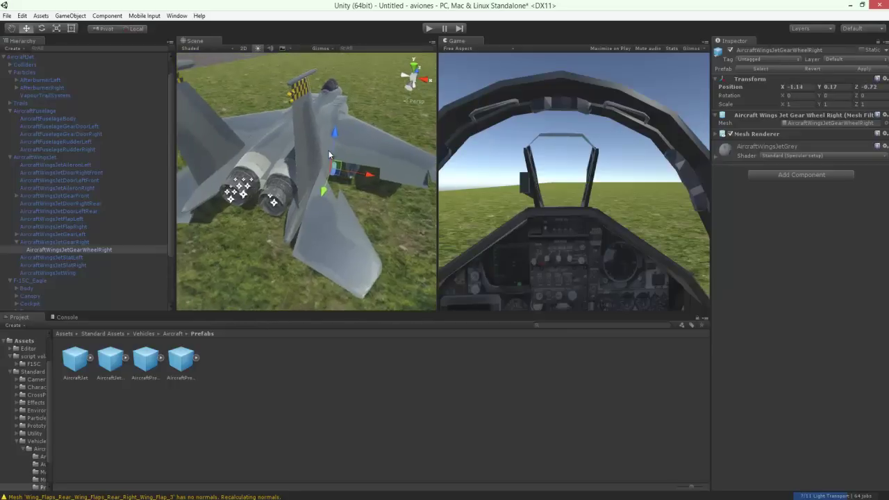